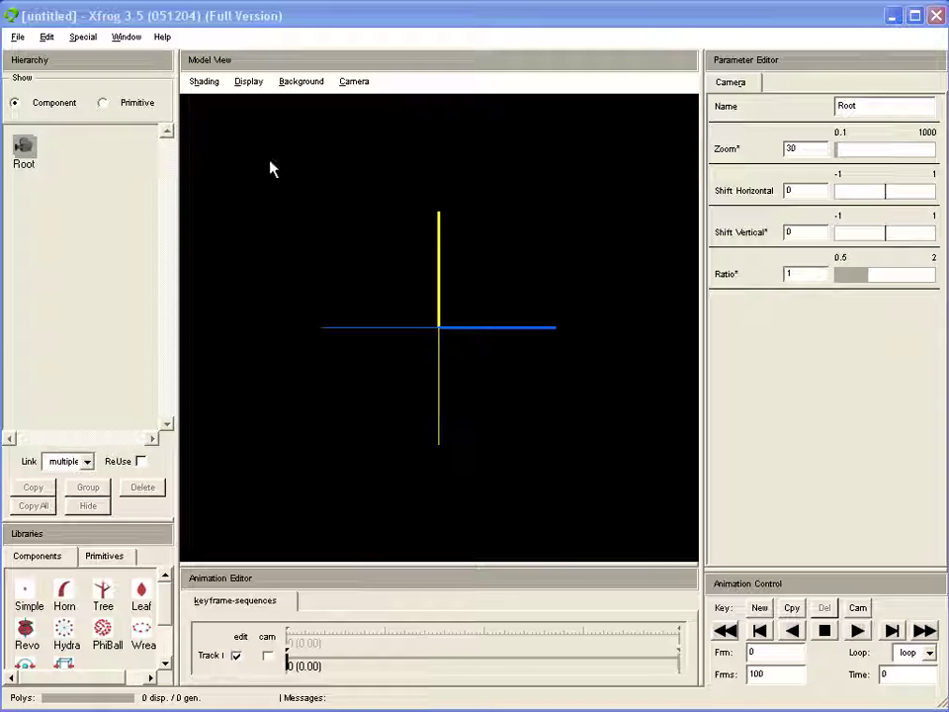
Hide and re-show the Model View and the animation controls from the Window menu
click(129, 38)
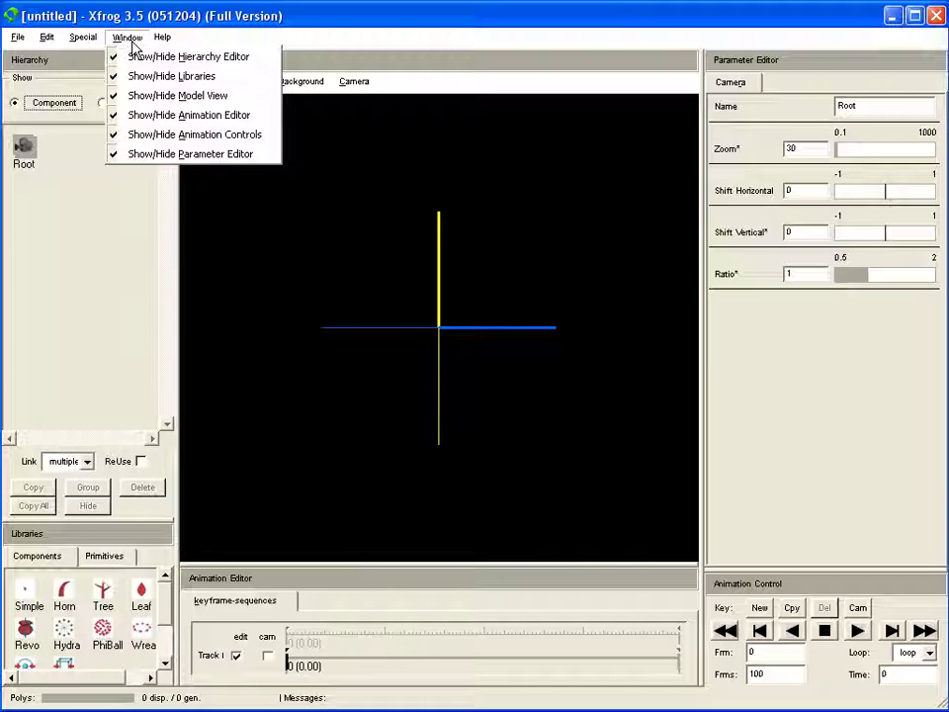
click(139, 103)
click(129, 38)
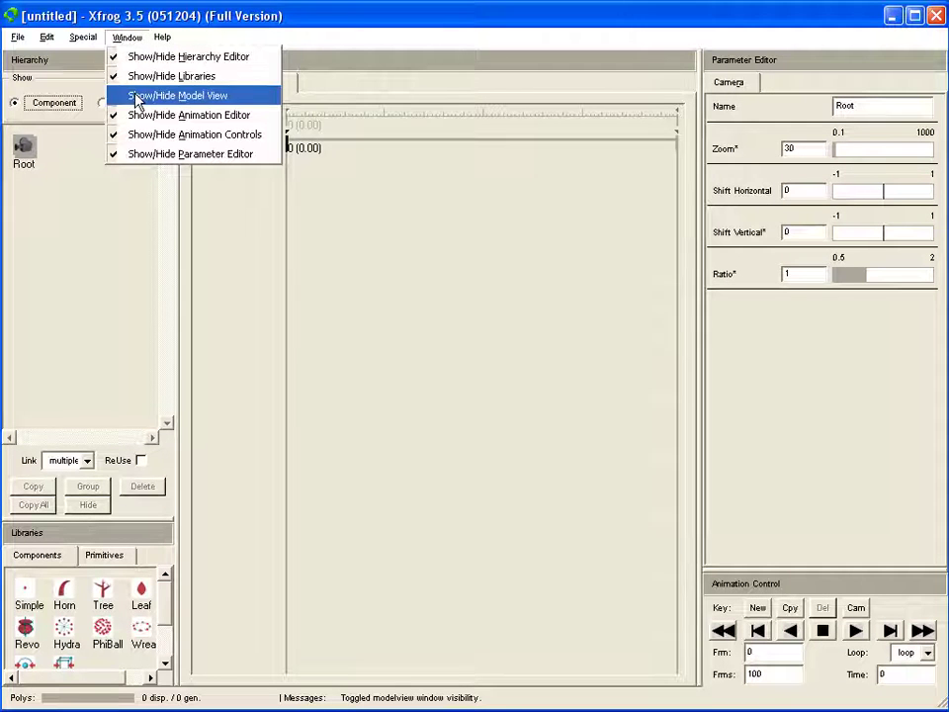
click(137, 98)
click(128, 38)
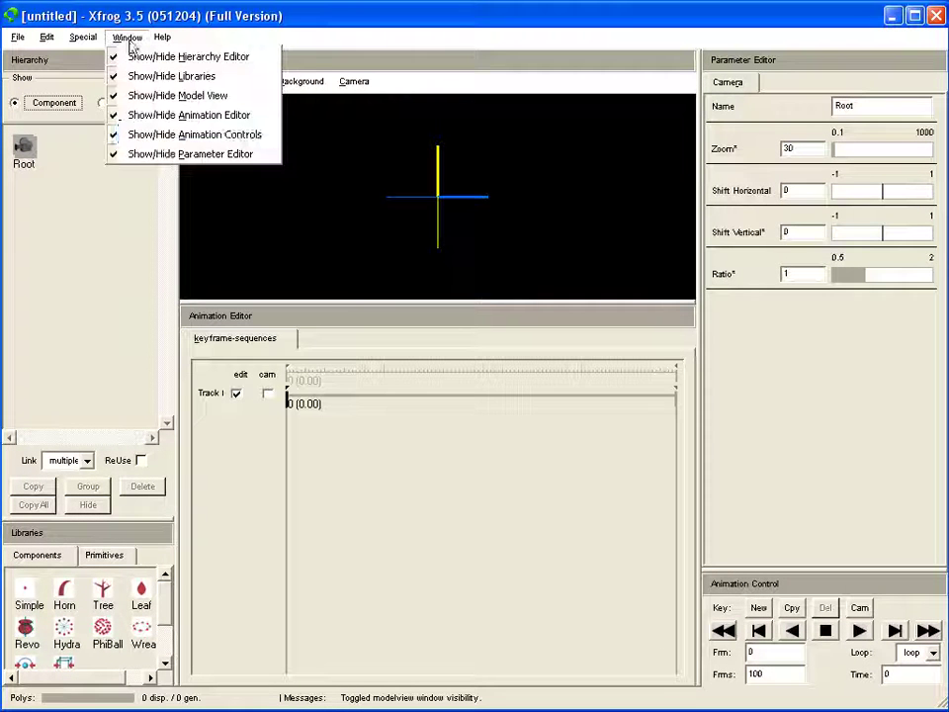
click(153, 139)
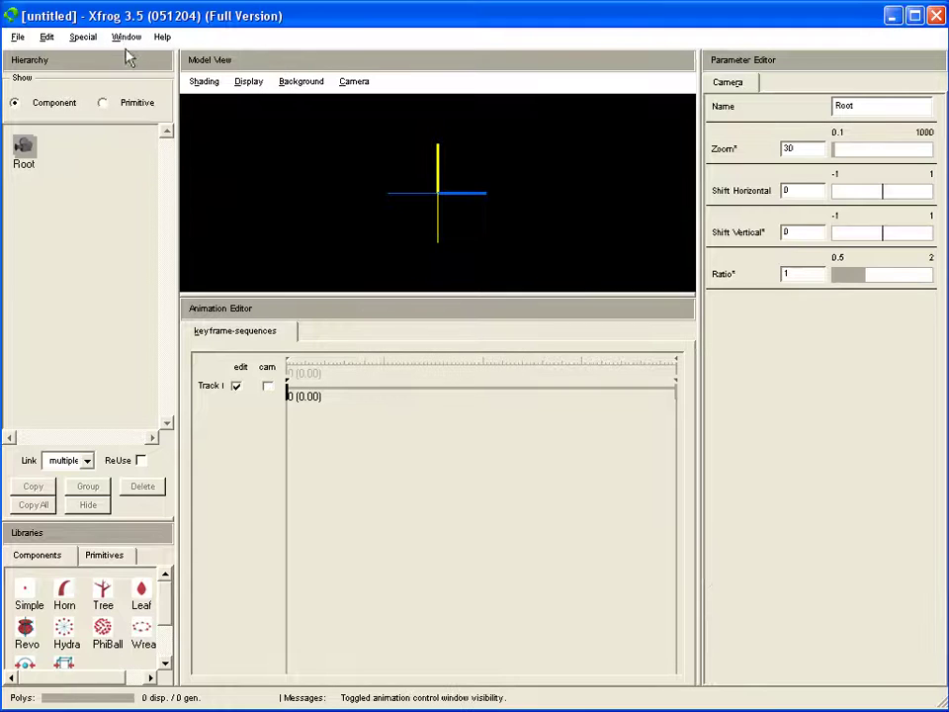
click(127, 37)
click(149, 137)
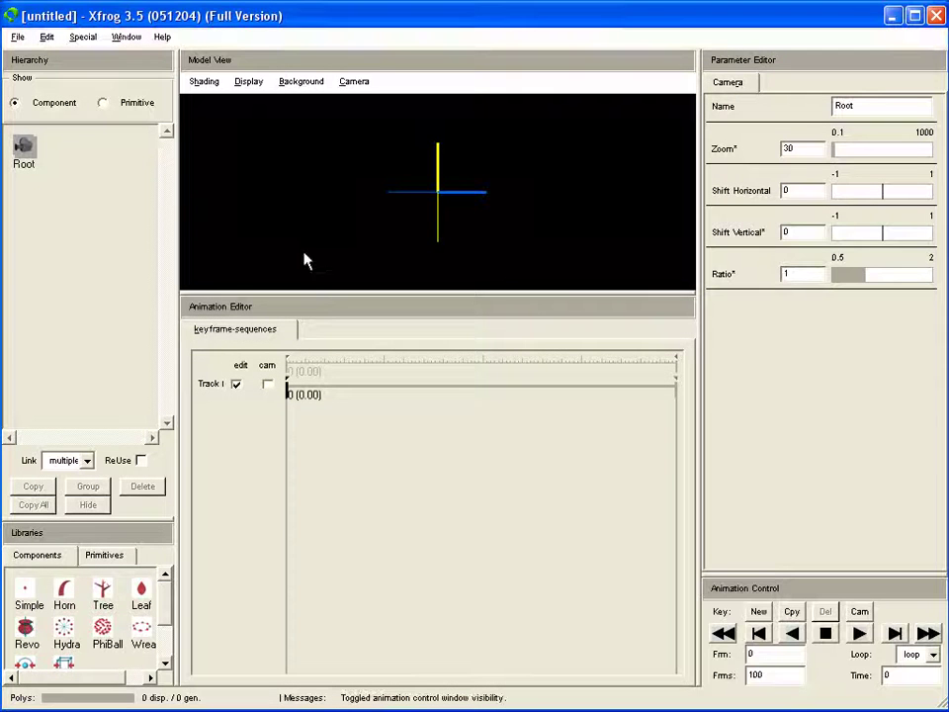
Enlarge the Model View, float it as a separate window, then close it to re-dock
drag(310, 295, 318, 560)
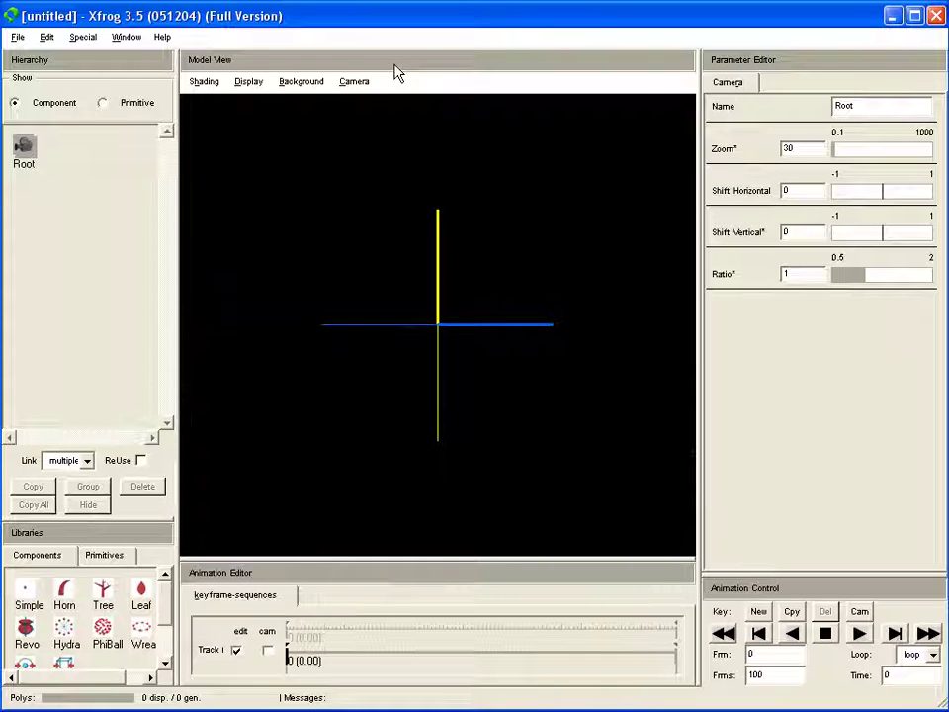
double_click(497, 75)
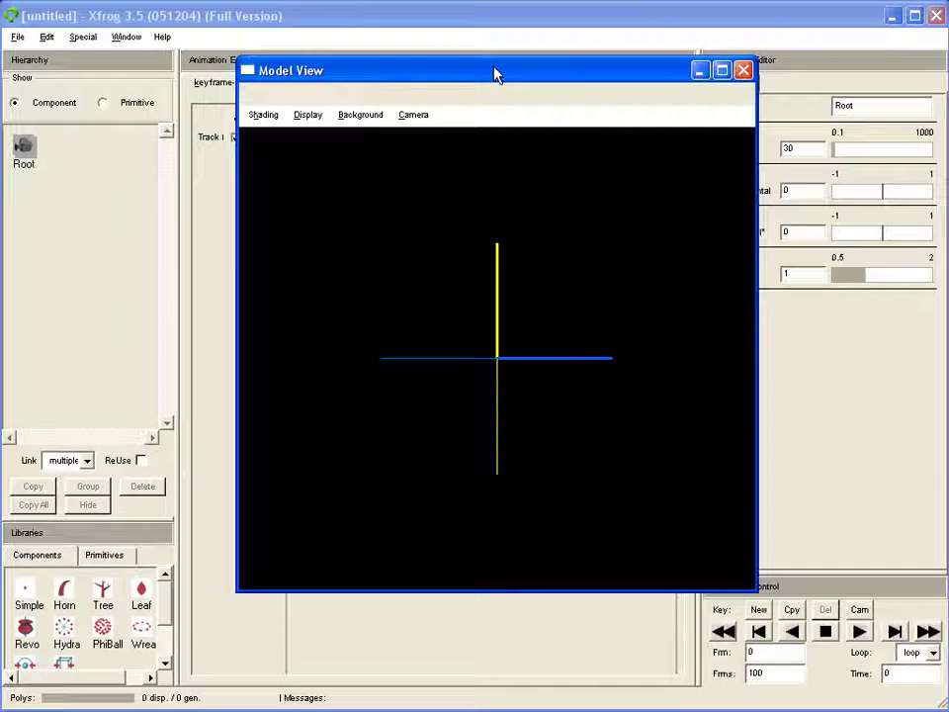
drag(496, 76, 457, 106)
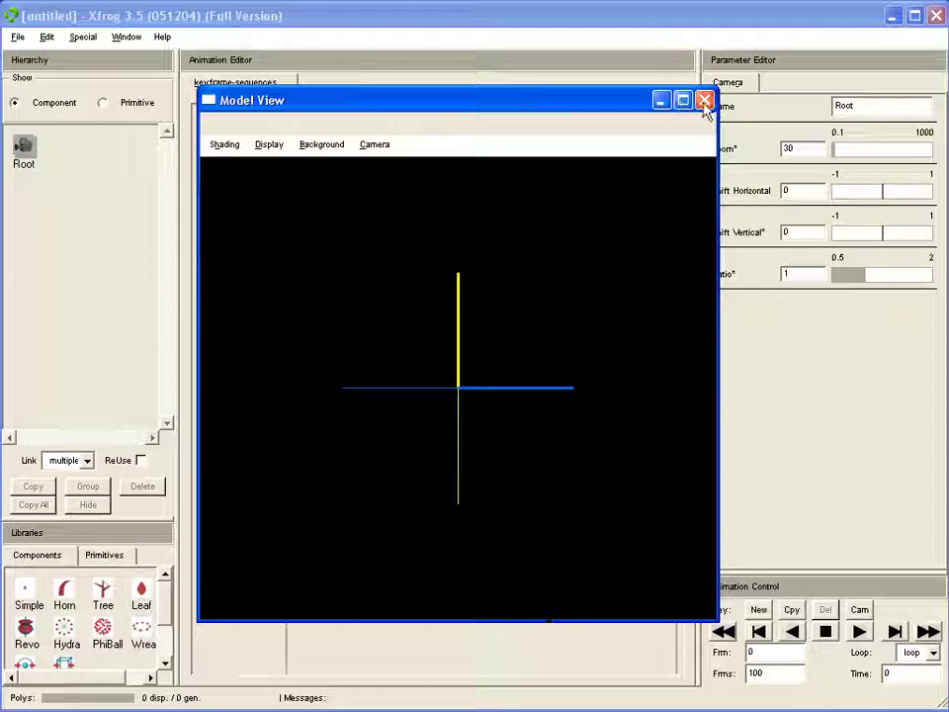
click(659, 102)
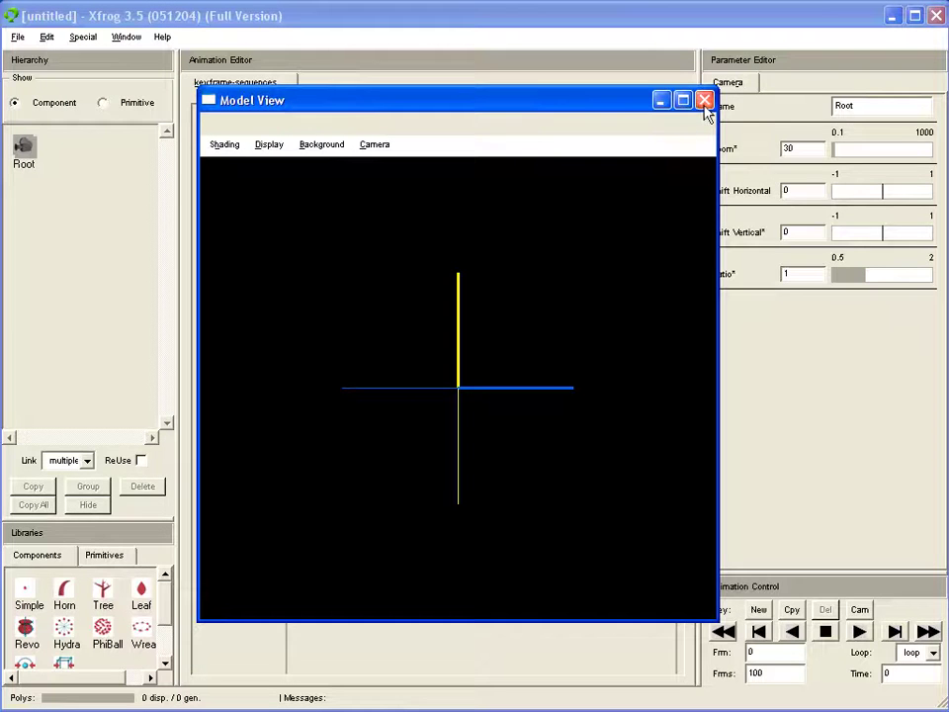
click(705, 100)
Make the Model View taller, then float and re-dock the Parameter Editor
drag(487, 425, 509, 566)
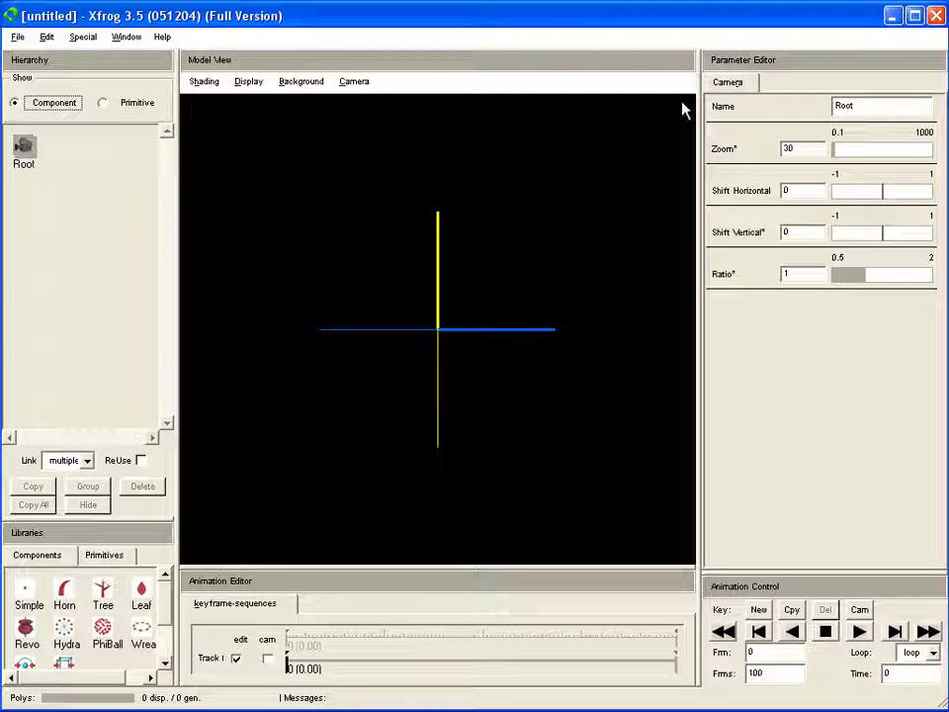
double_click(725, 63)
drag(663, 72, 536, 63)
double_click(534, 59)
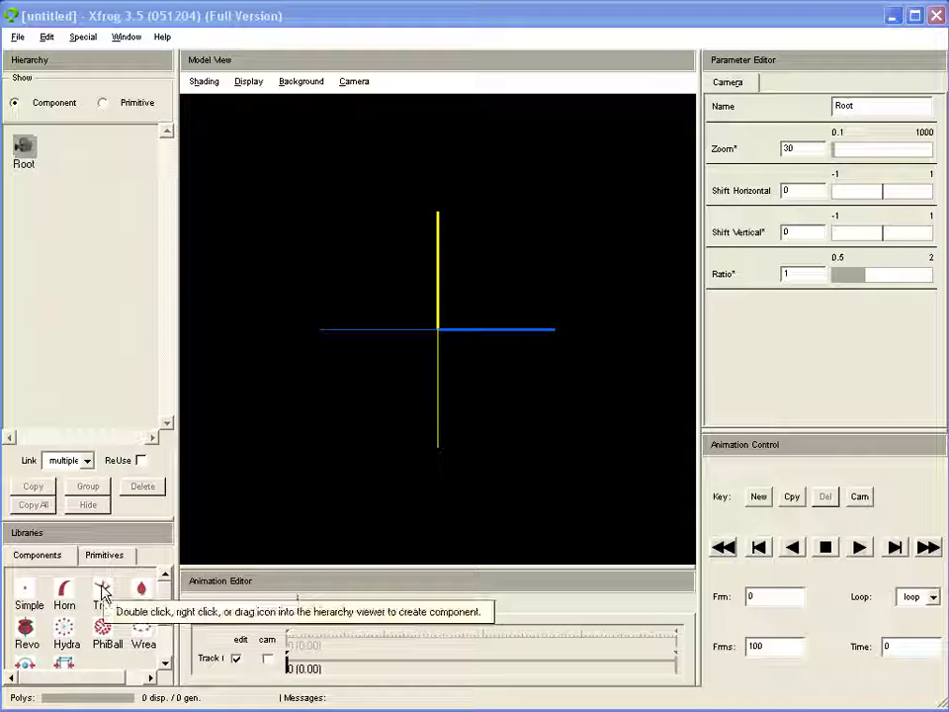
Nest Tree, Tree1 and Tree2 under Root, then group and delete them to start over
drag(103, 591, 24, 150)
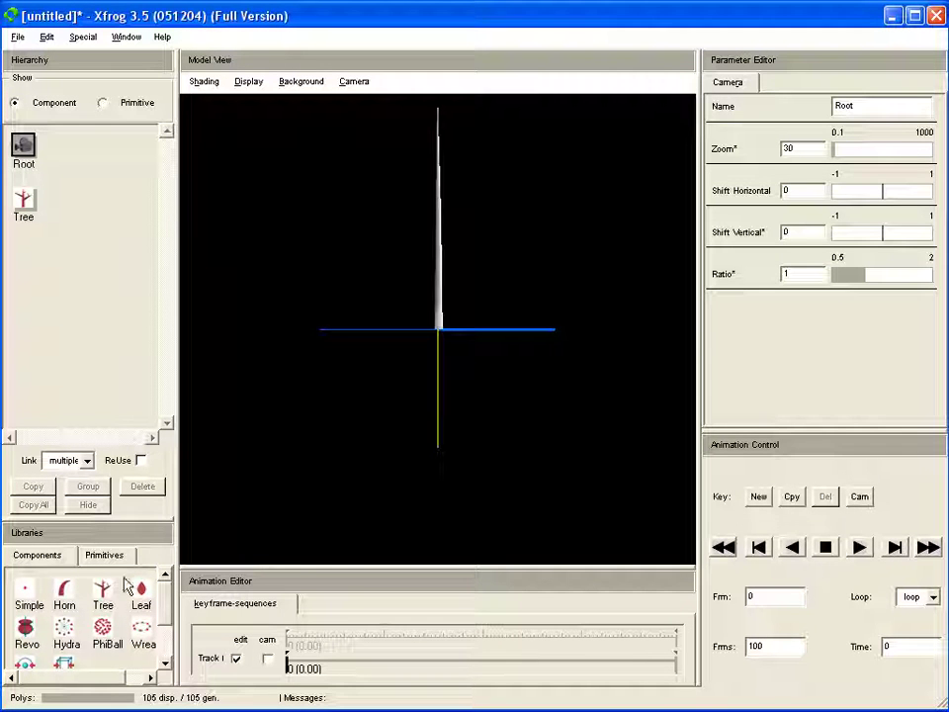
drag(133, 589, 27, 204)
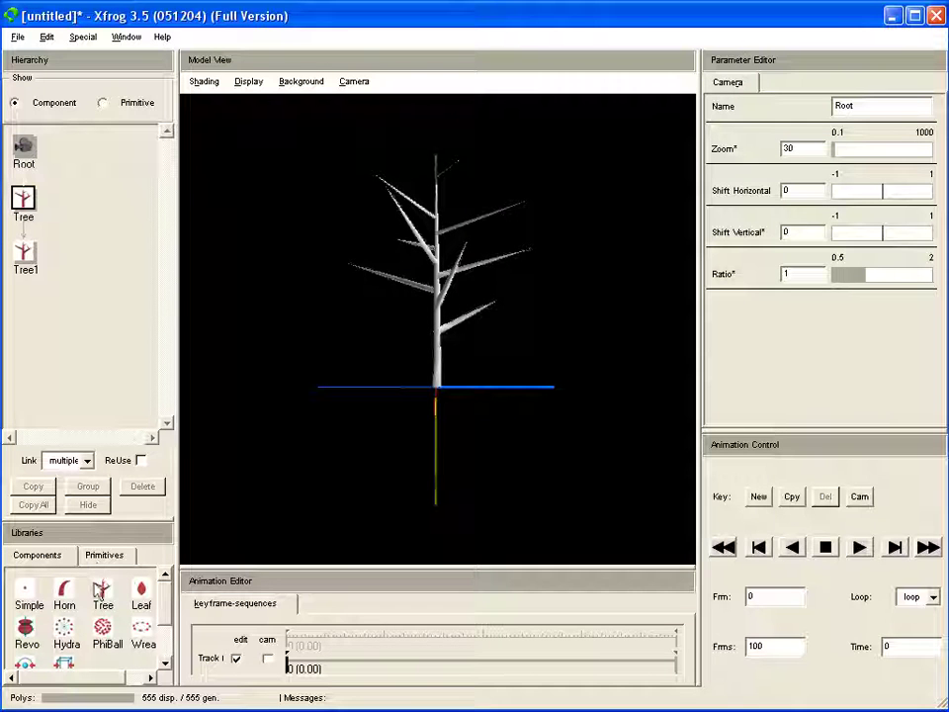
click(23, 254)
drag(24, 253, 21, 252)
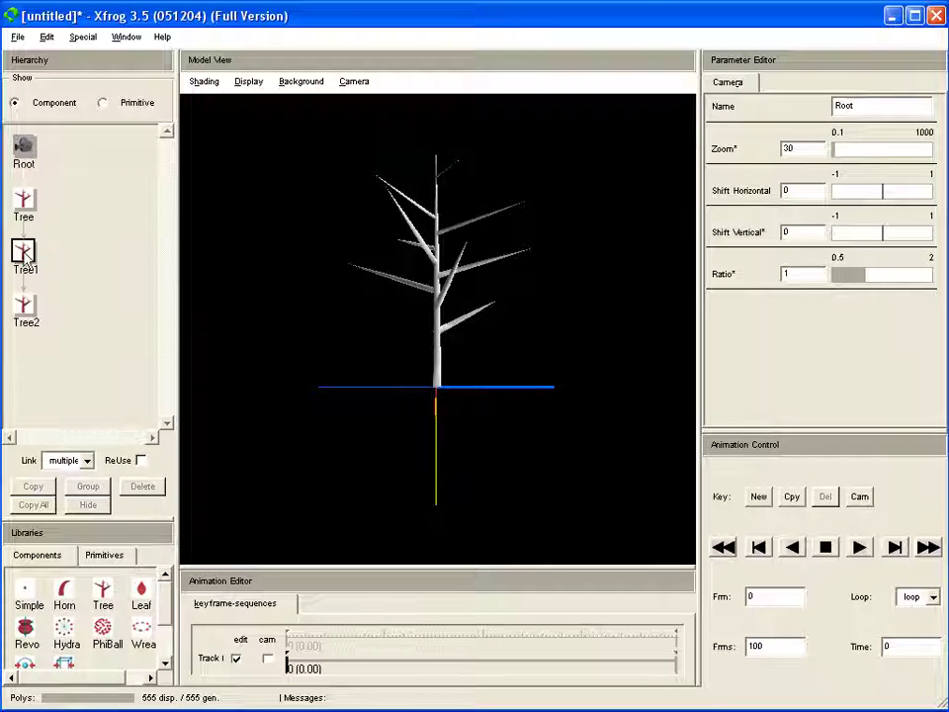
click(24, 200)
click(94, 486)
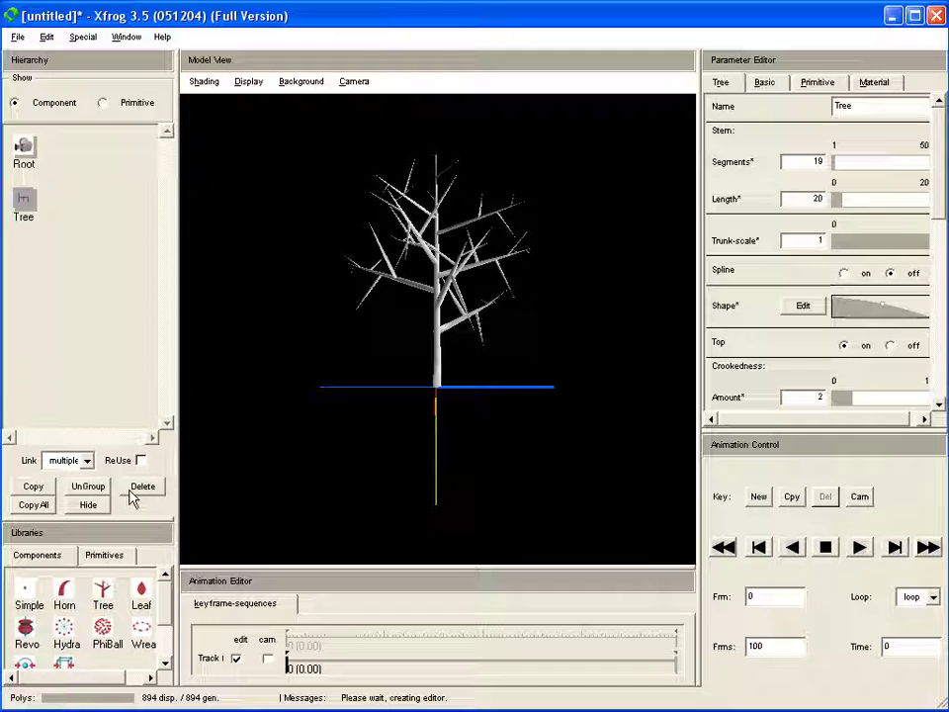
click(141, 486)
click(39, 166)
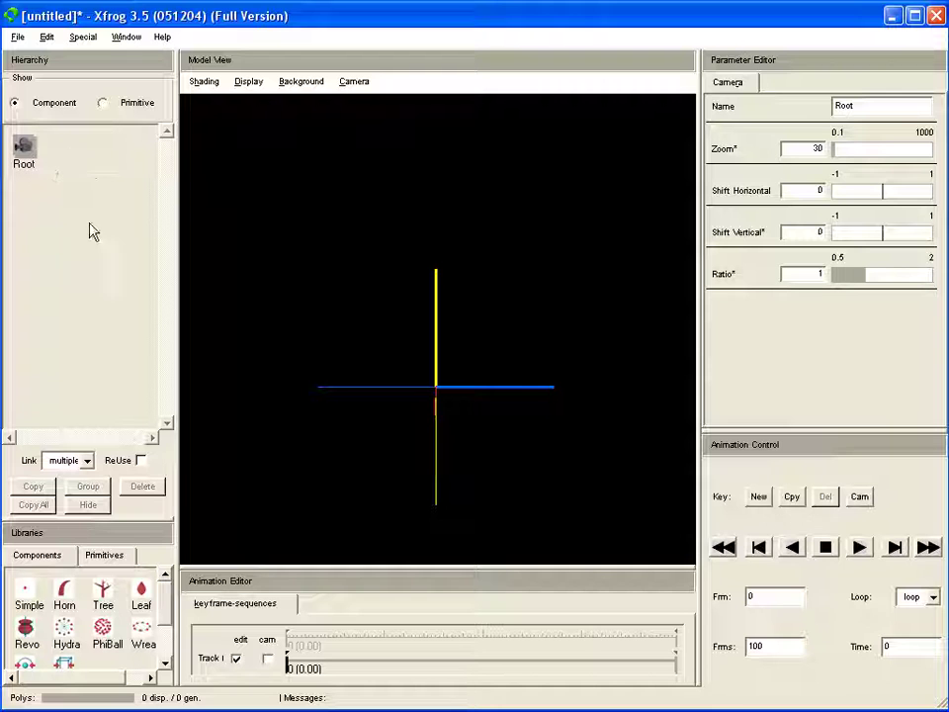
Rebuild the chain: Tree under Root, Tree1 under Tree, Tree2 under Tree1
click(103, 593)
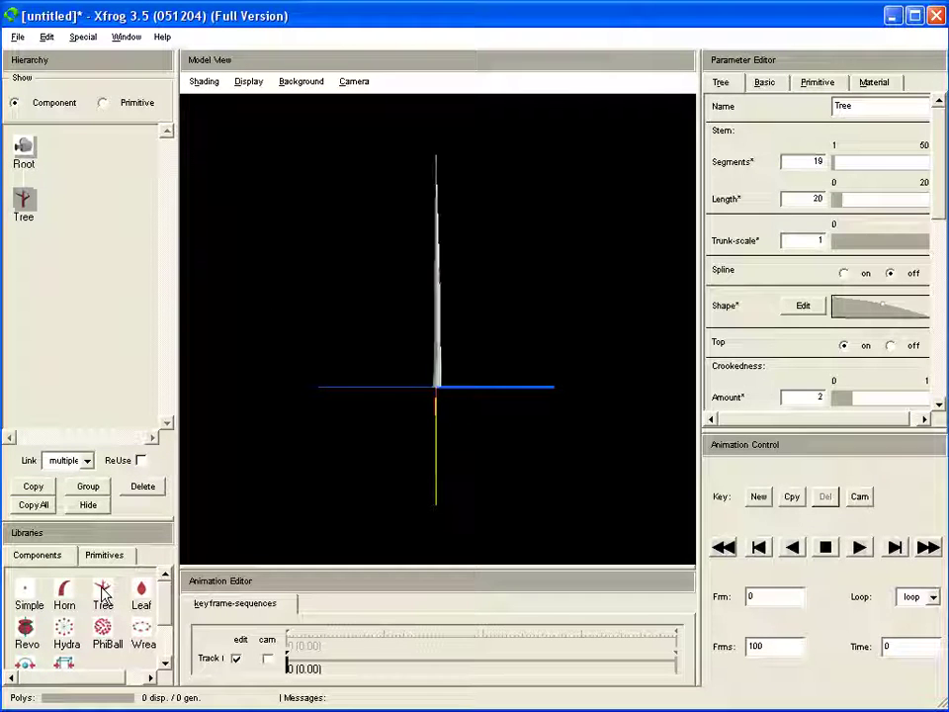
click(104, 593)
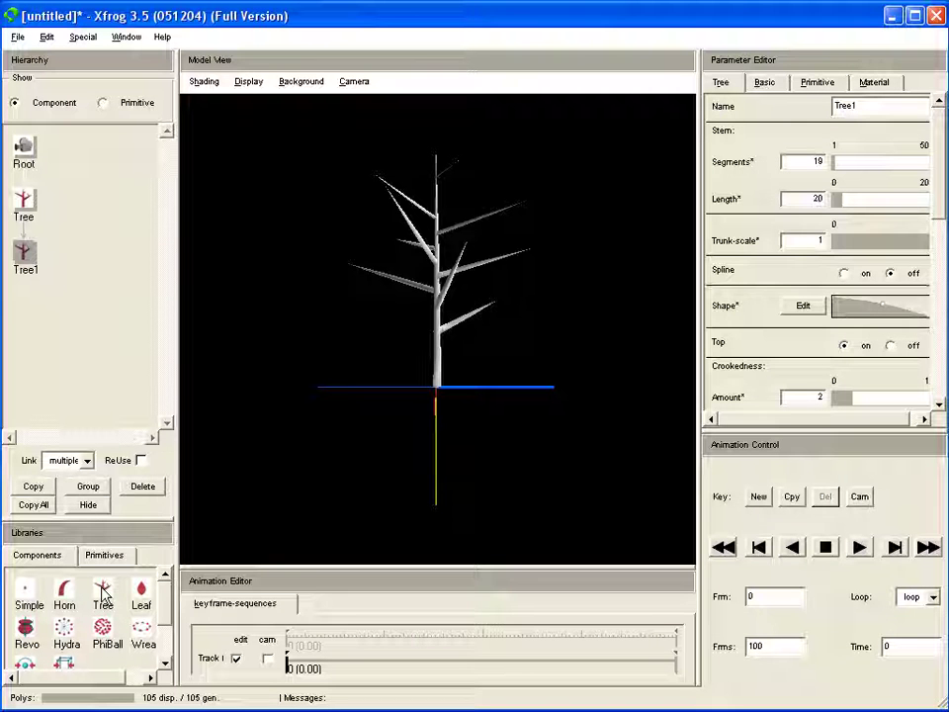
click(103, 594)
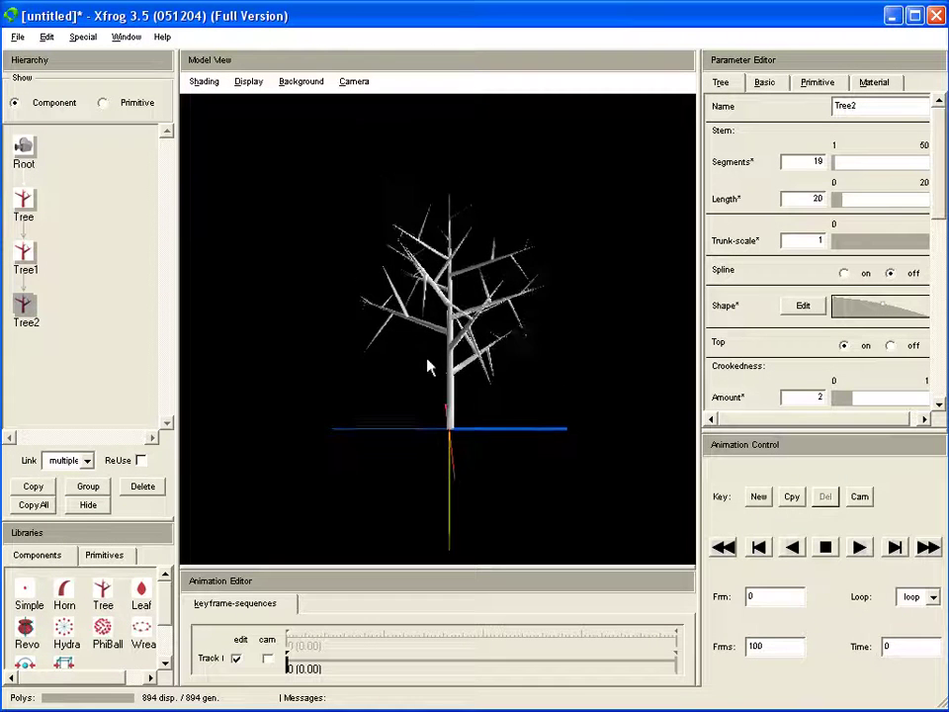
drag(428, 369, 368, 415)
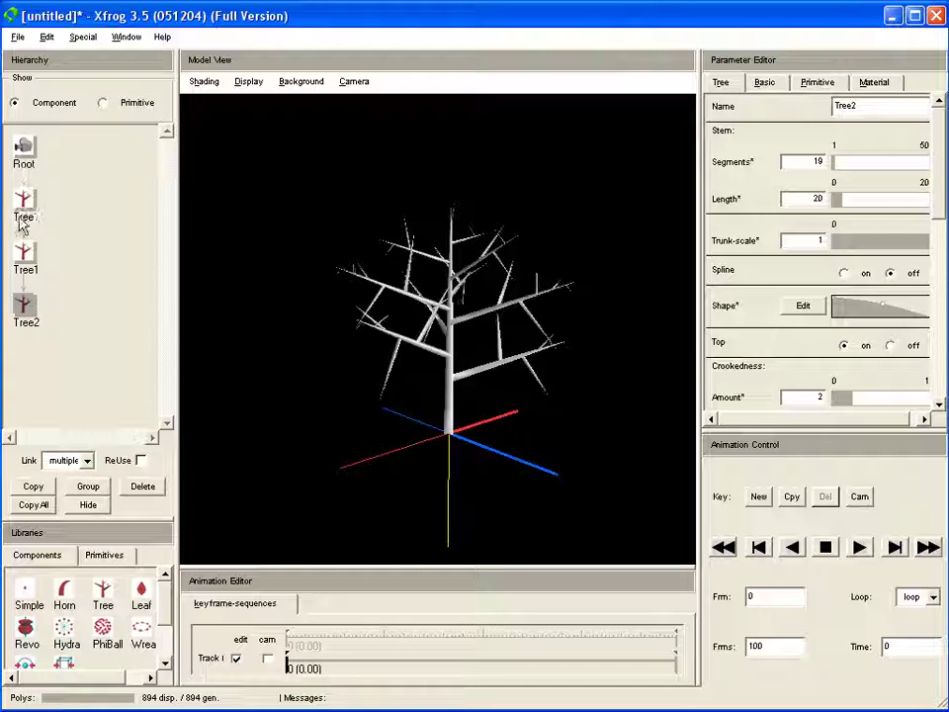
Add a Leaf component under Tree2
right_click(24, 308)
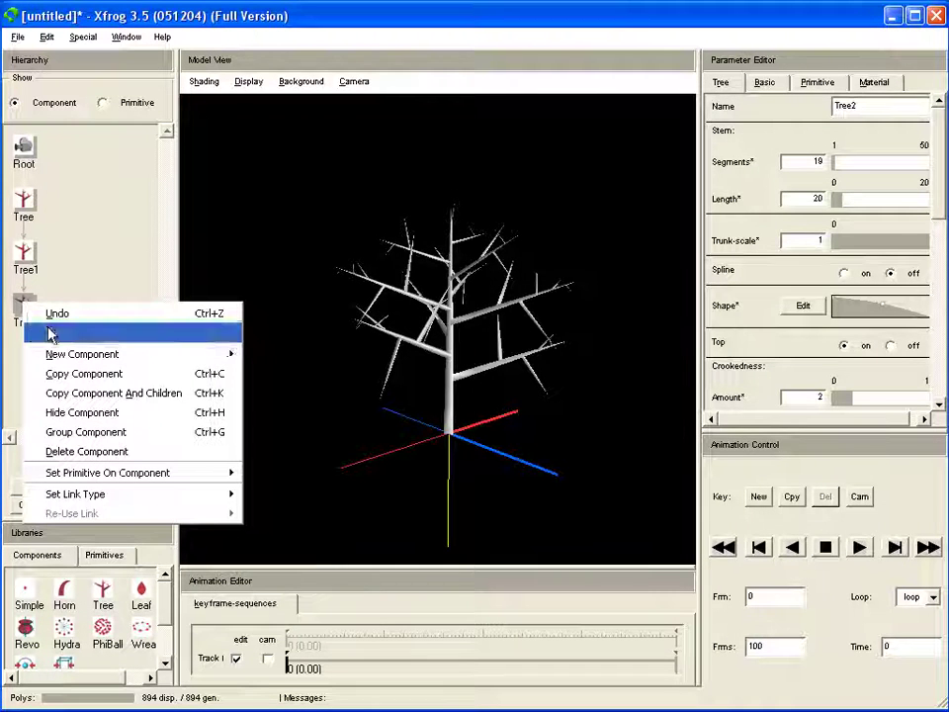
mouse_move(51, 354)
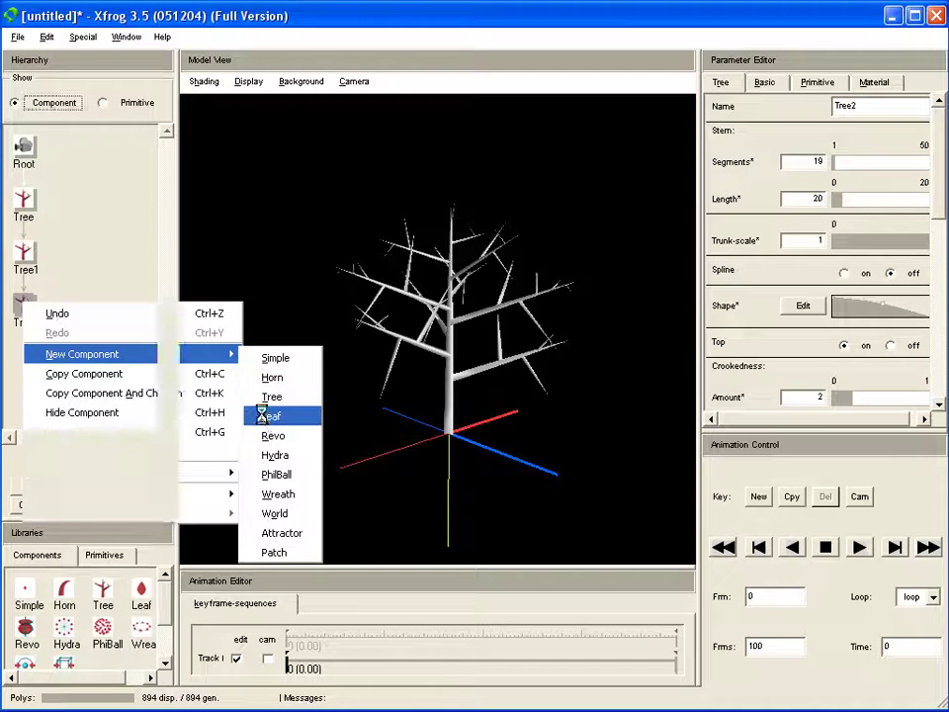
click(265, 420)
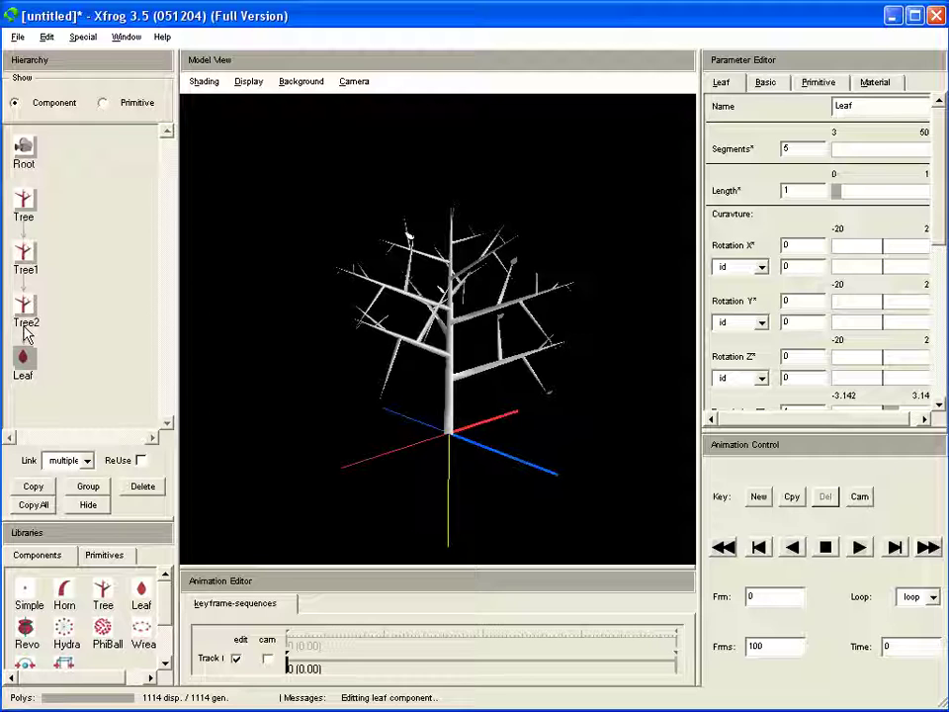
Set the Tree component's primitive to Sphere and show its Primitive settings
right_click(24, 203)
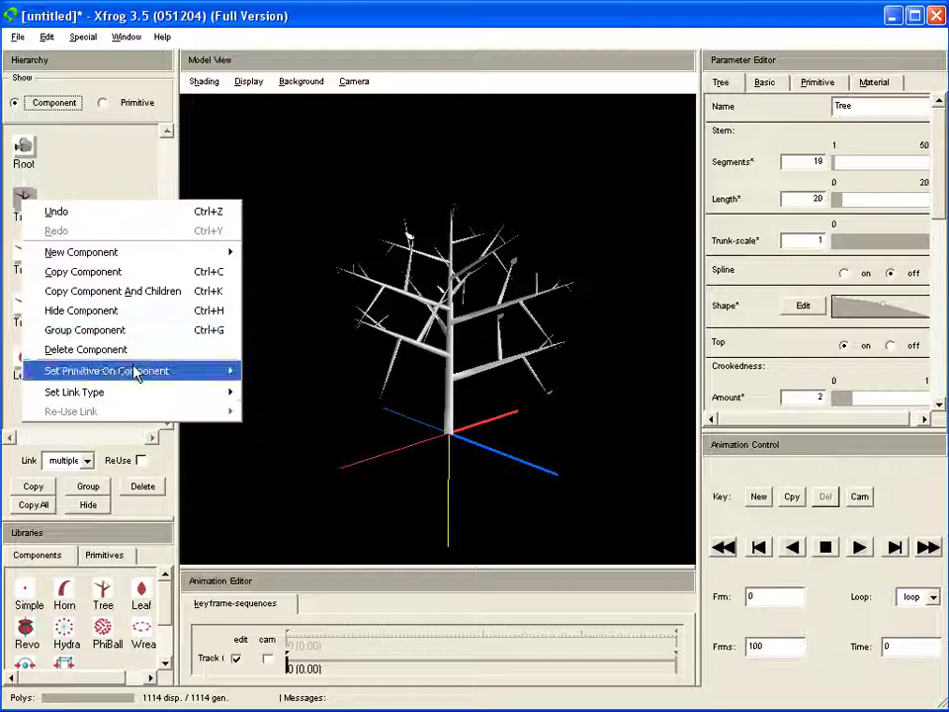
mouse_move(136, 373)
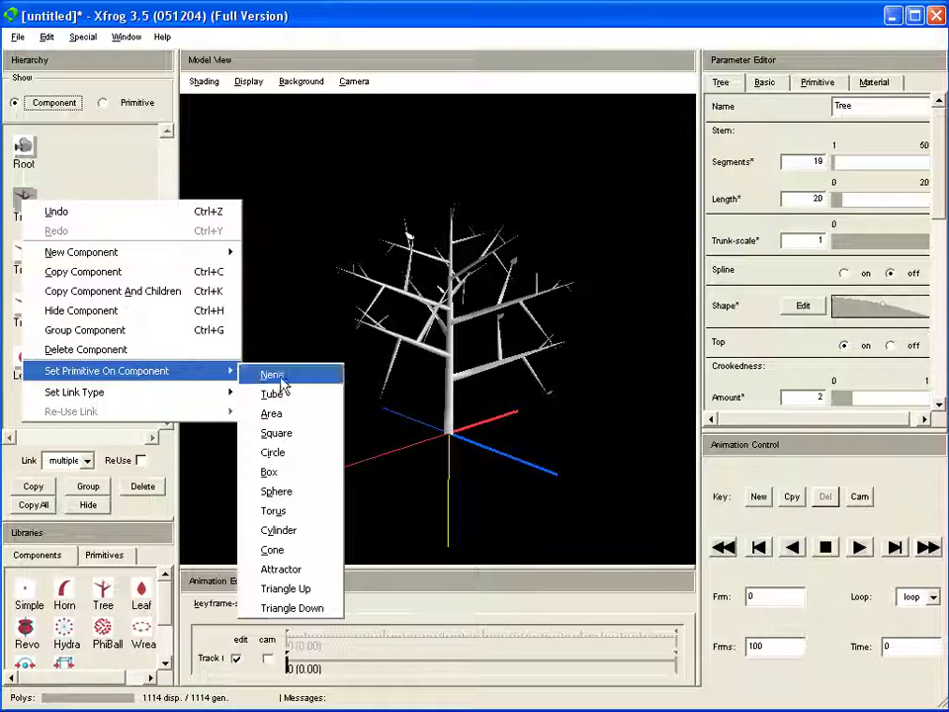
click(276, 491)
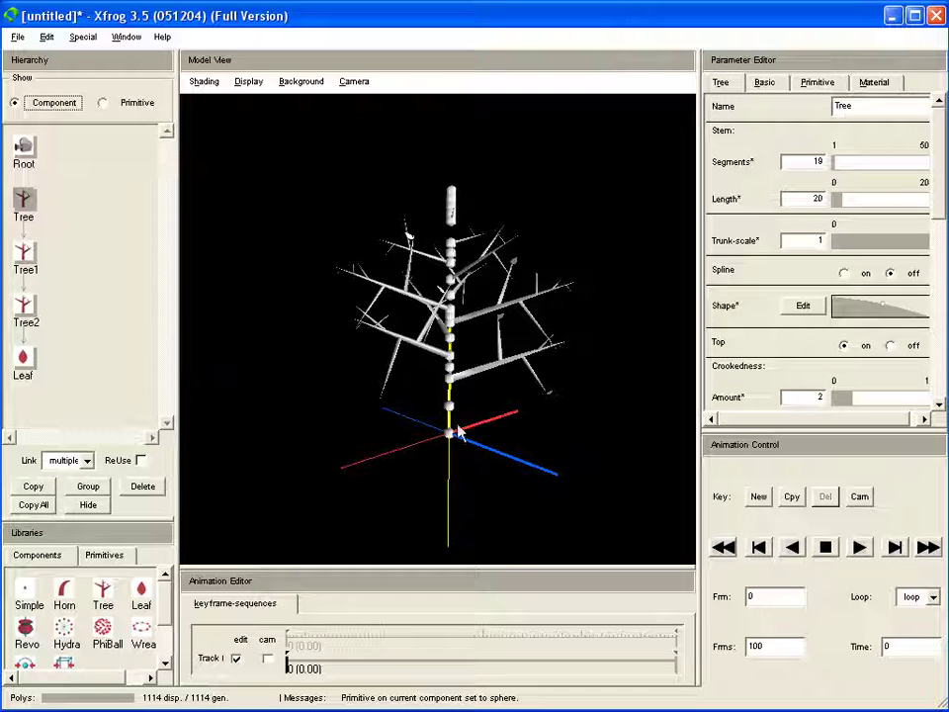
drag(469, 460, 459, 464)
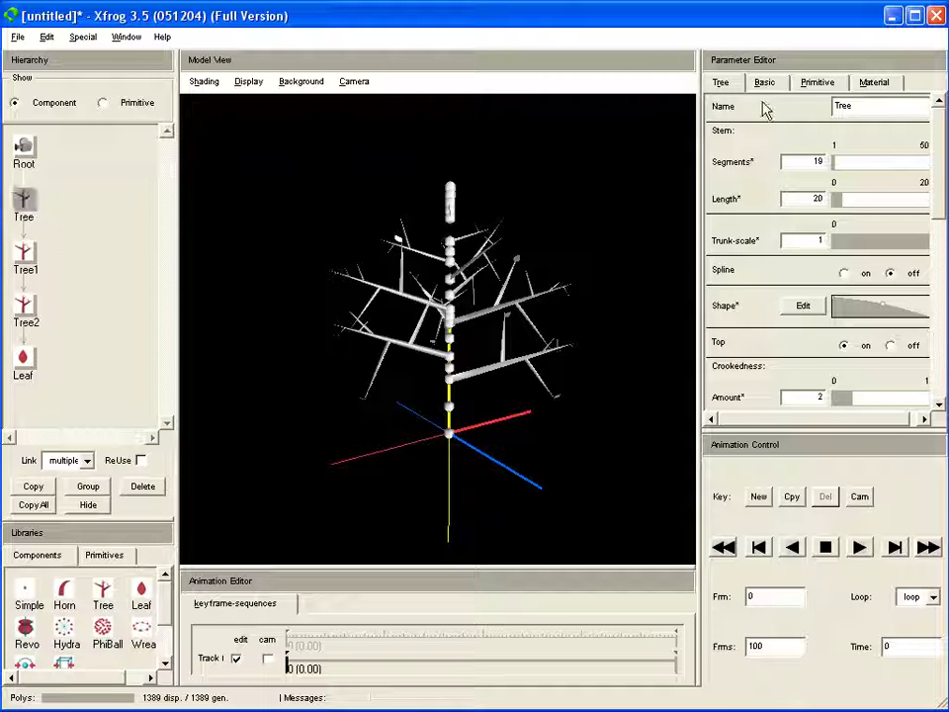
click(820, 85)
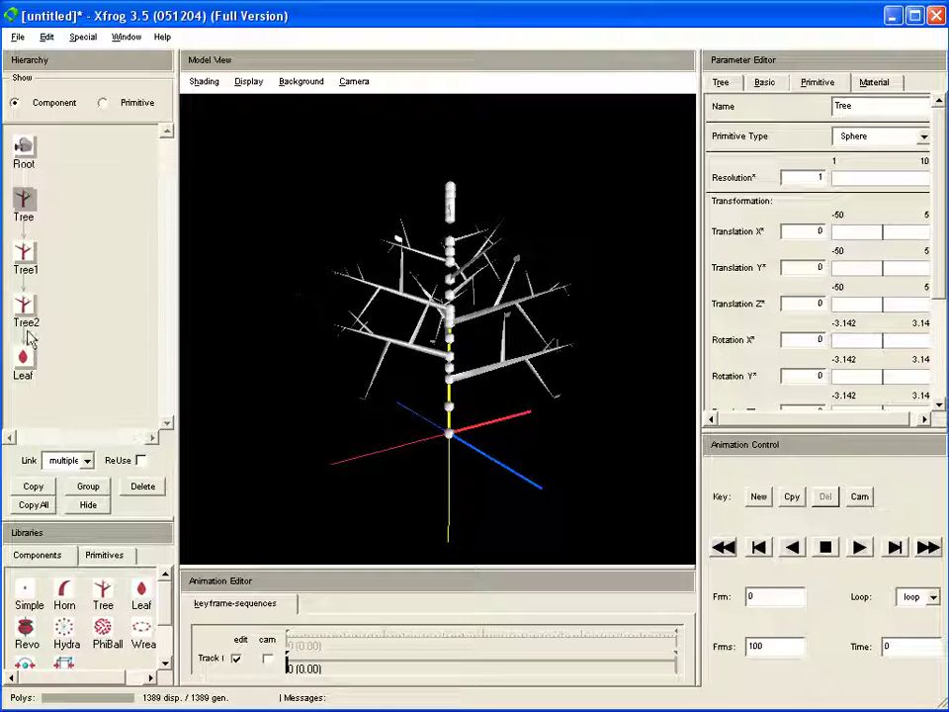
Browse the Leaf's context menu, dismiss it, then reopen it and choose Group Component
right_click(27, 365)
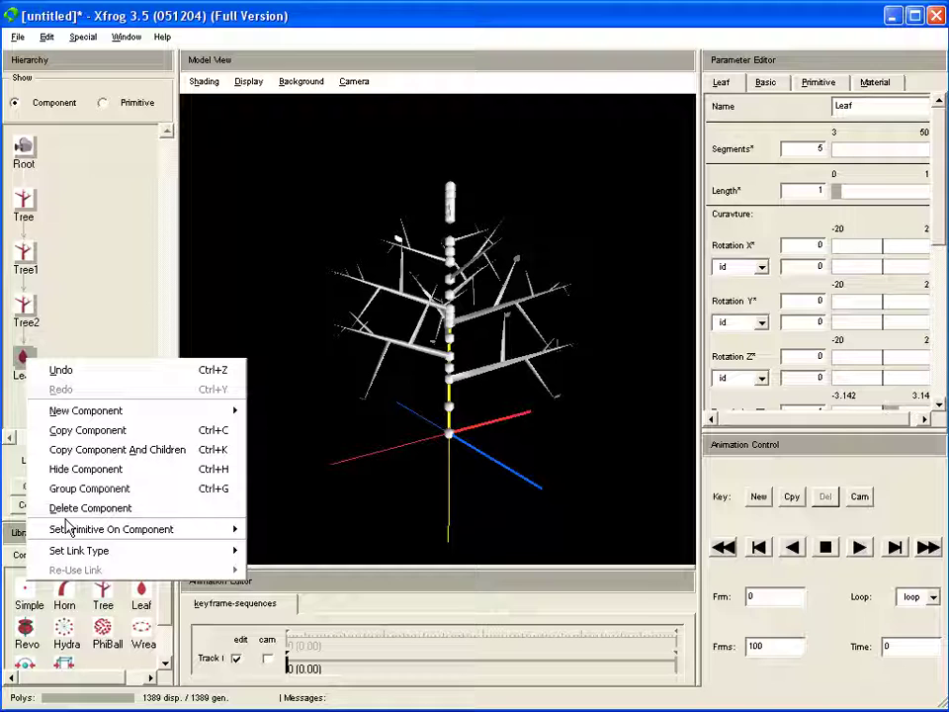
mouse_move(70, 555)
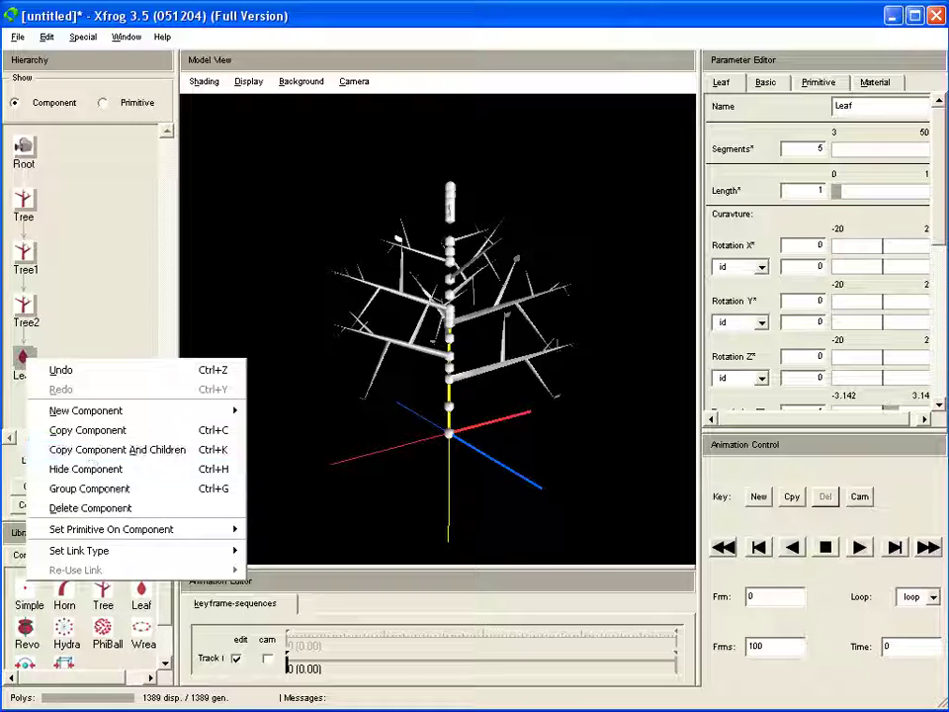
click(230, 18)
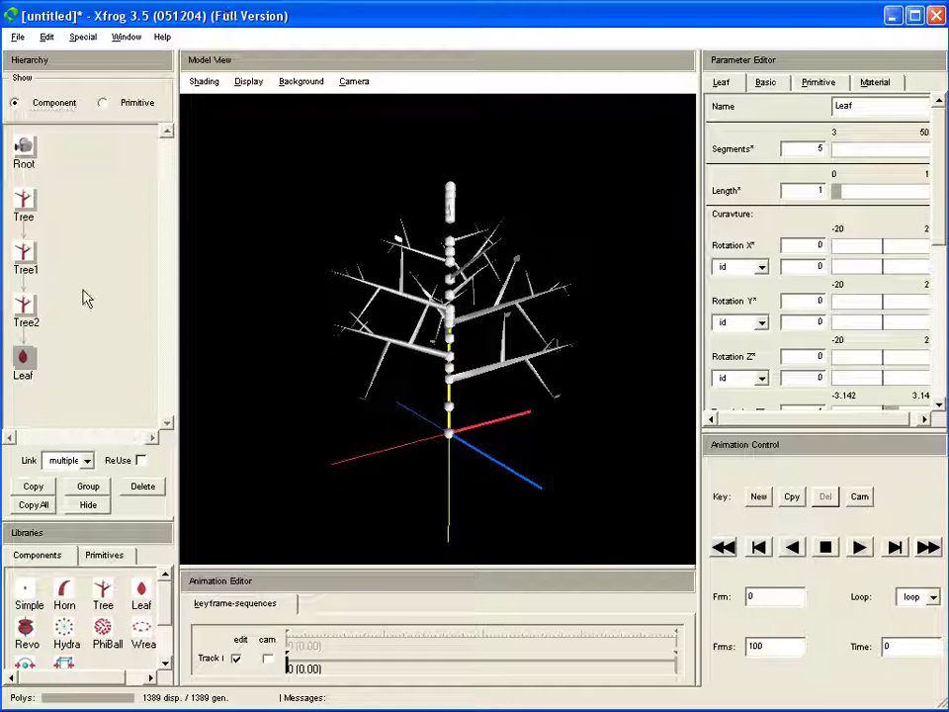
right_click(26, 353)
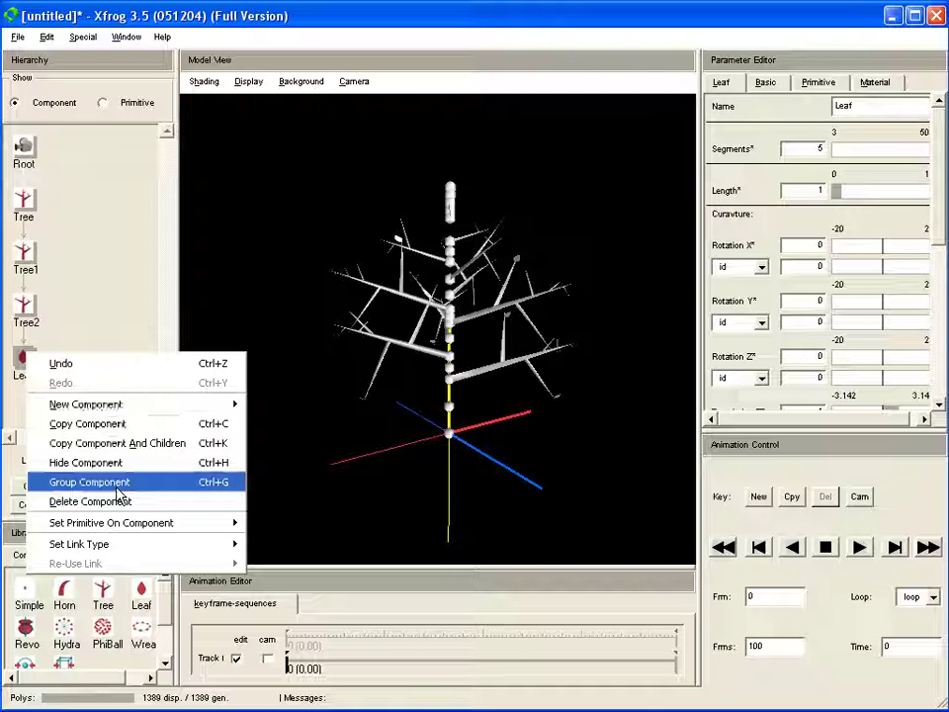
click(113, 444)
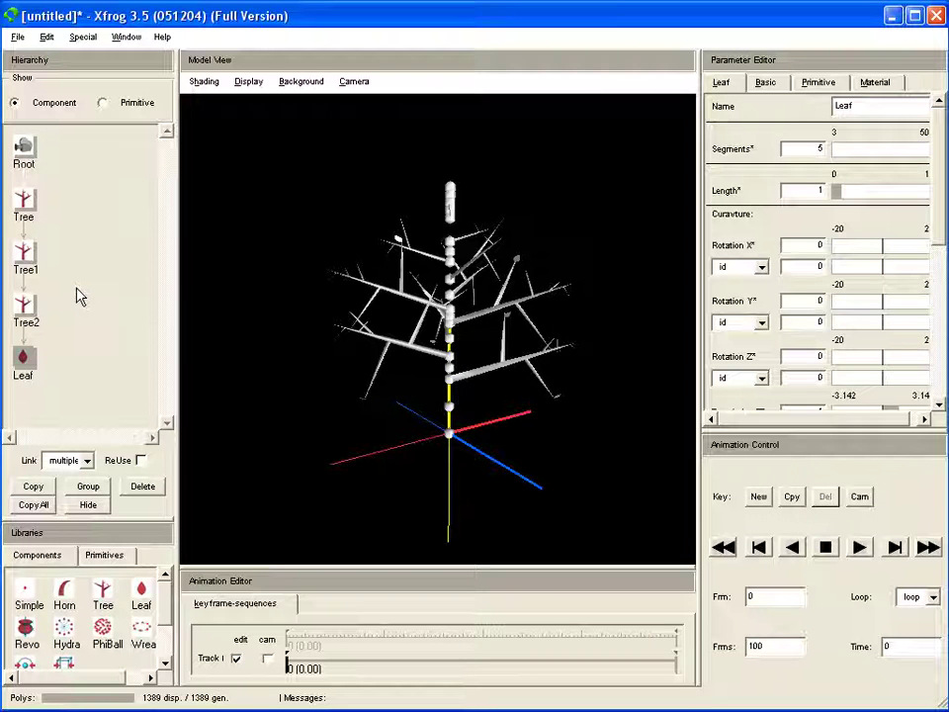
Group the Tree hierarchy and delete it
click(24, 201)
click(88, 485)
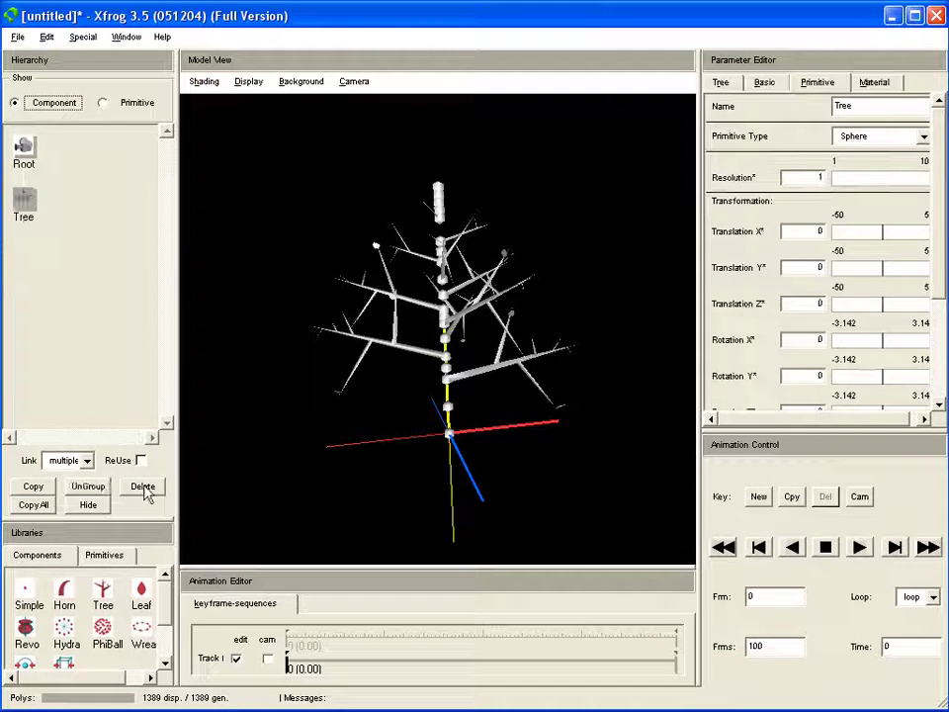
click(144, 487)
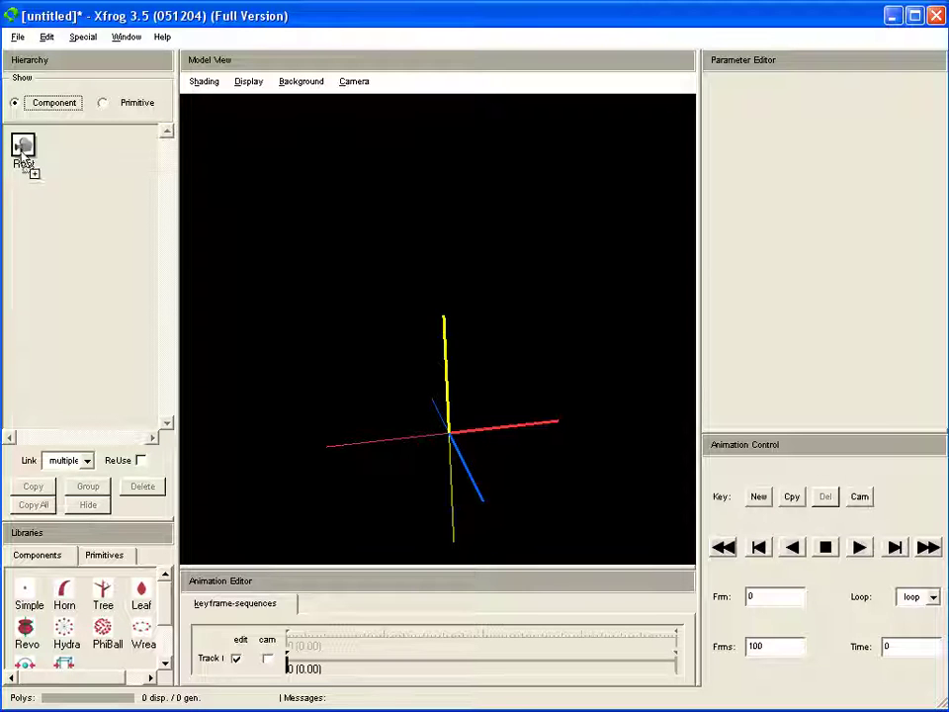
Add and remove a stray Tree, then add a Horn under Root and select it
drag(21, 148, 23, 149)
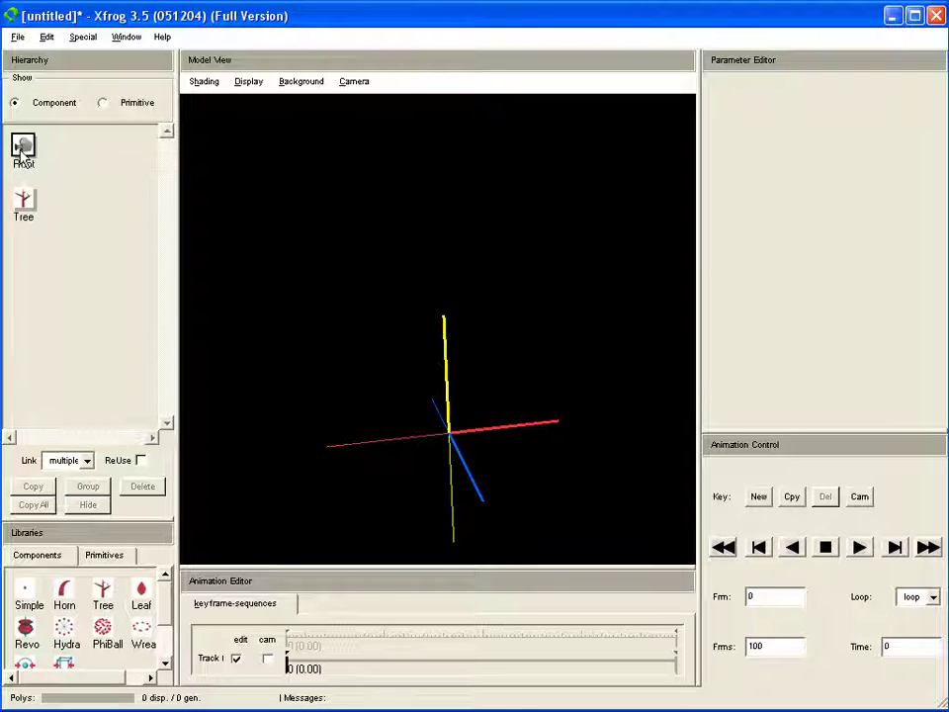
click(17, 217)
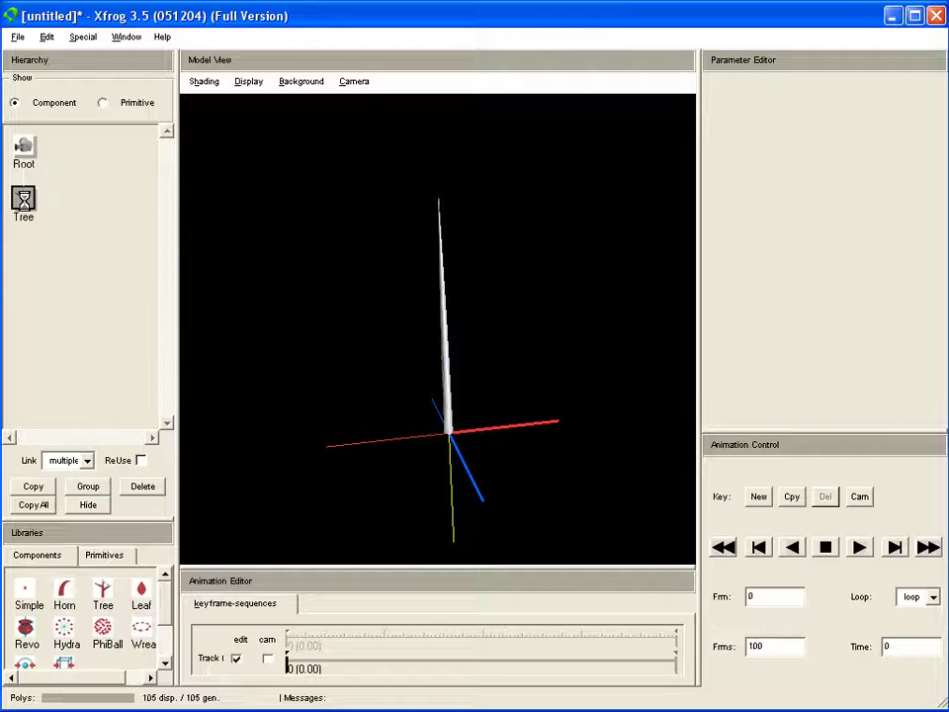
click(142, 486)
drag(64, 594, 23, 148)
click(24, 204)
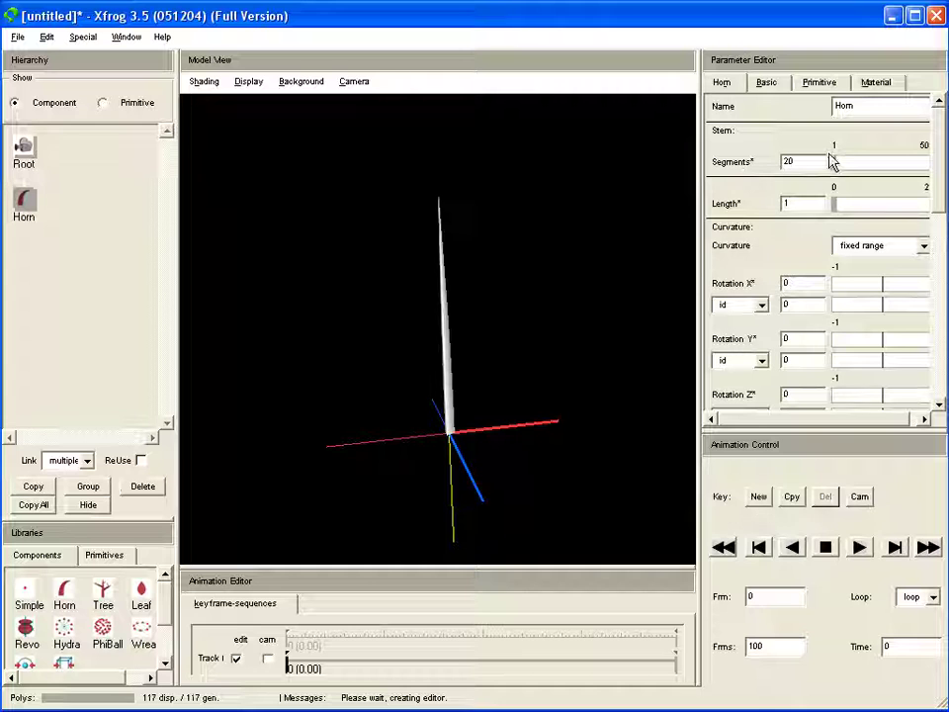
Widen the Parameter Editor and drag the Horn's Curvature Rotation X to 1
drag(699, 263, 634, 277)
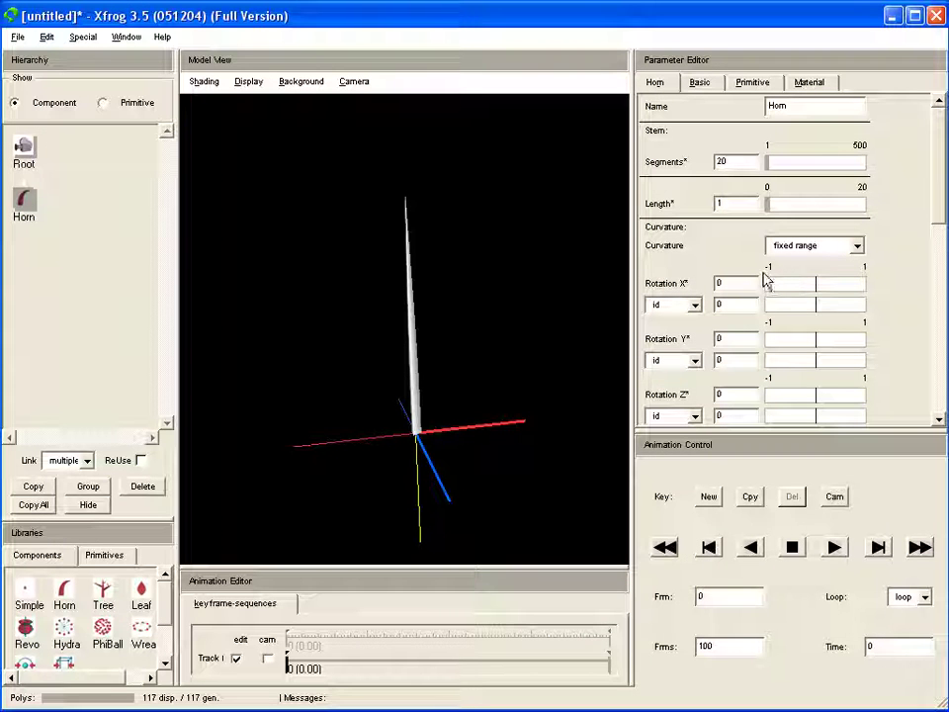
drag(584, 344, 510, 493)
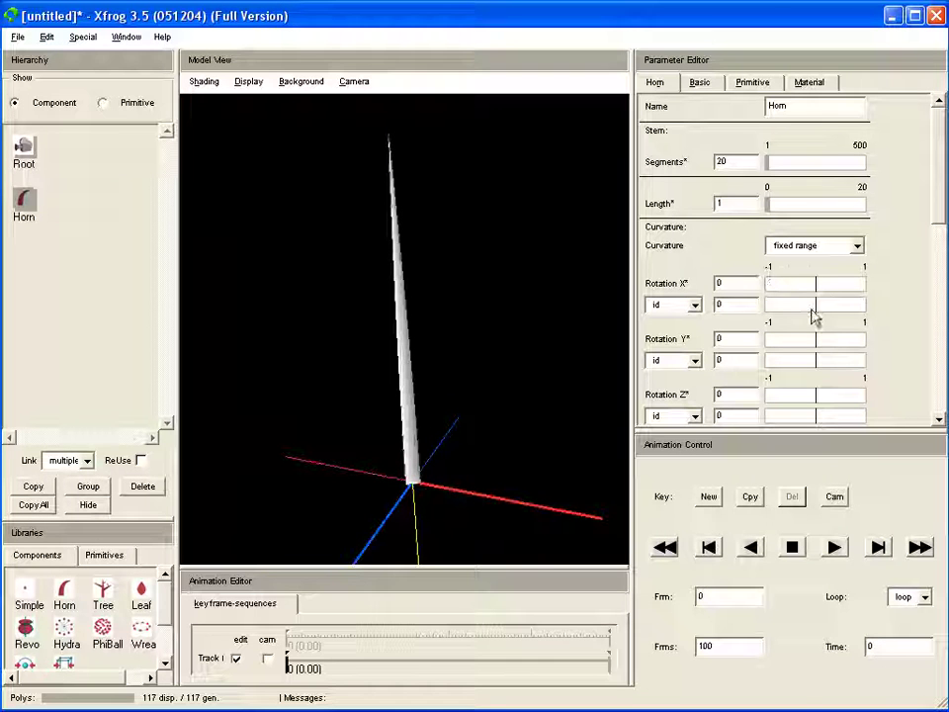
drag(815, 307, 894, 308)
drag(465, 420, 473, 447)
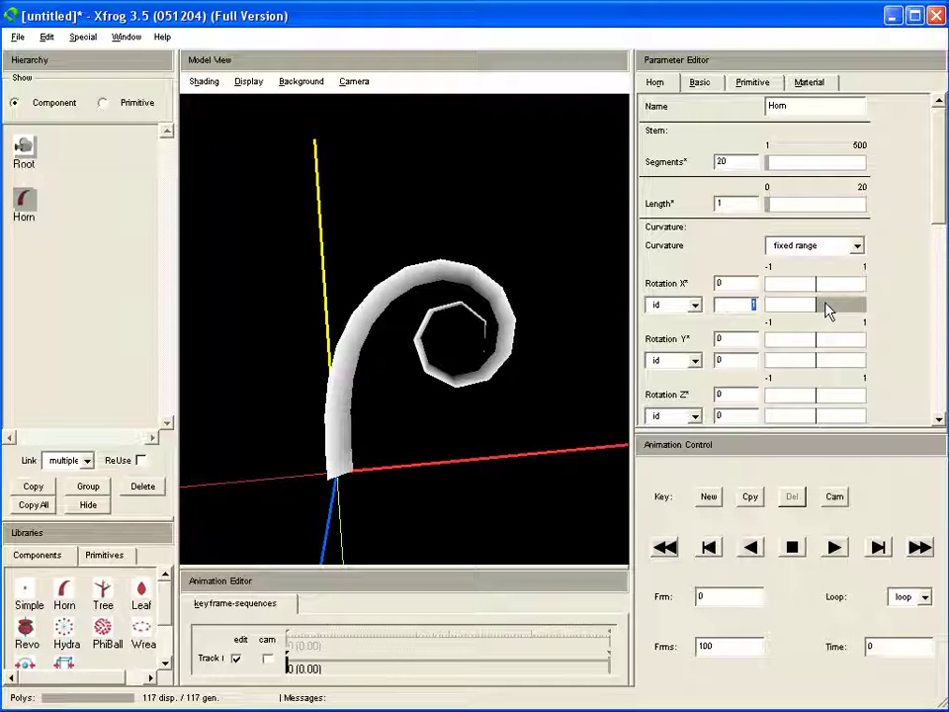
Give the Horn 100 segments and a Rotation X of 3, then orbit to inspect
text(2)
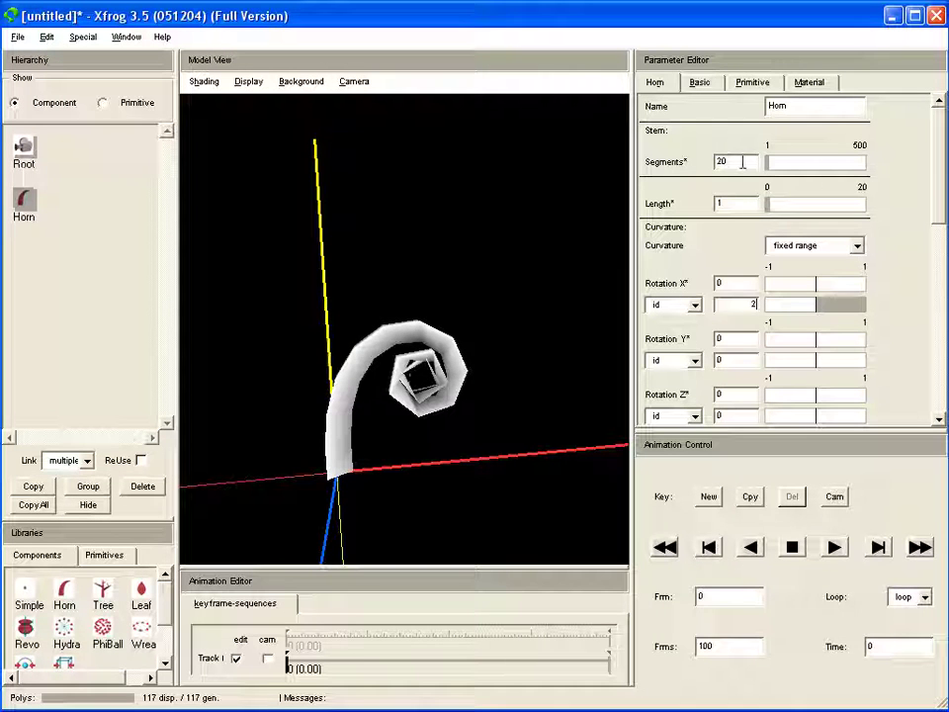
text(00)
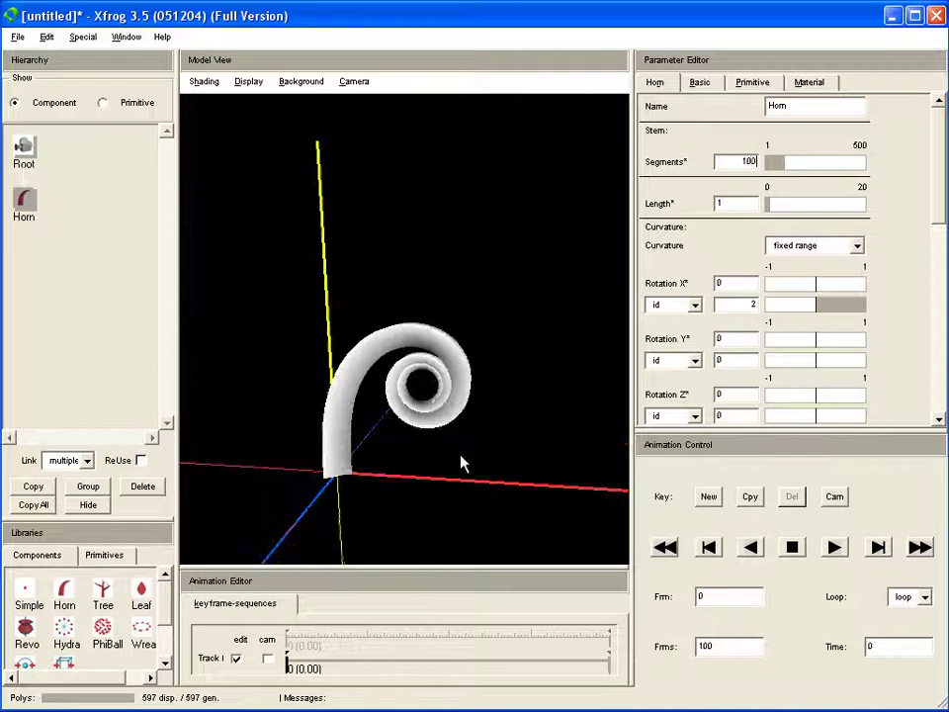
drag(484, 375, 462, 451)
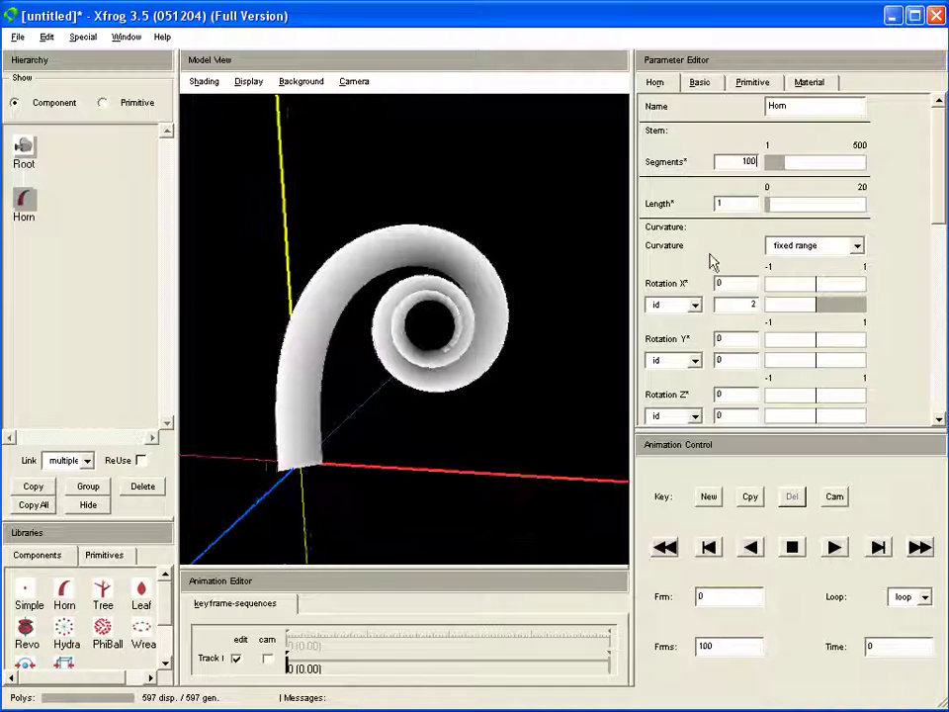
drag(730, 302, 813, 309)
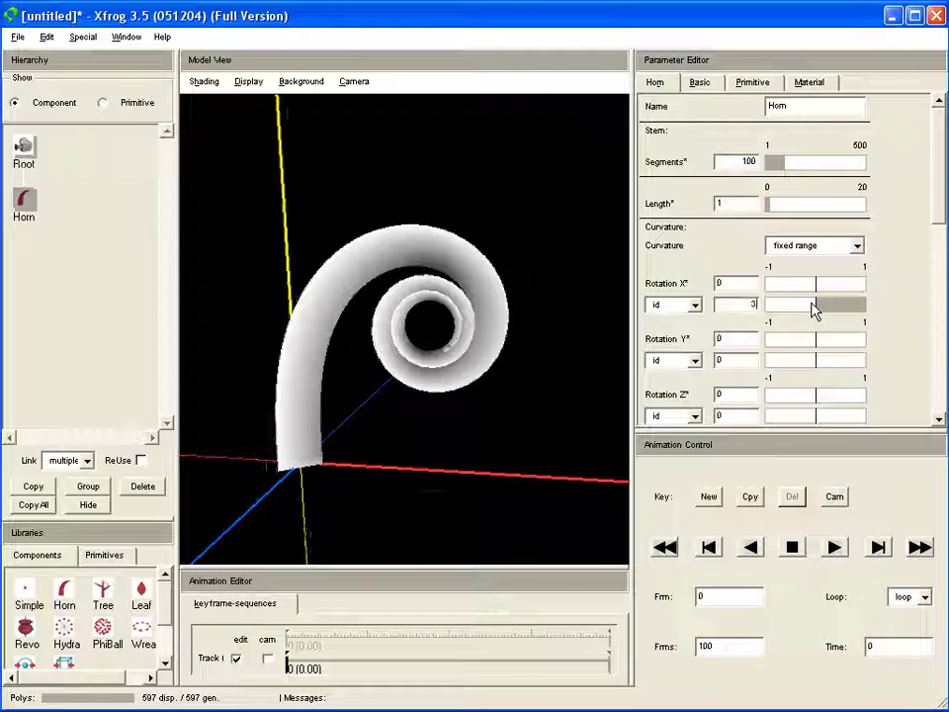
text(3)
drag(500, 400, 410, 414)
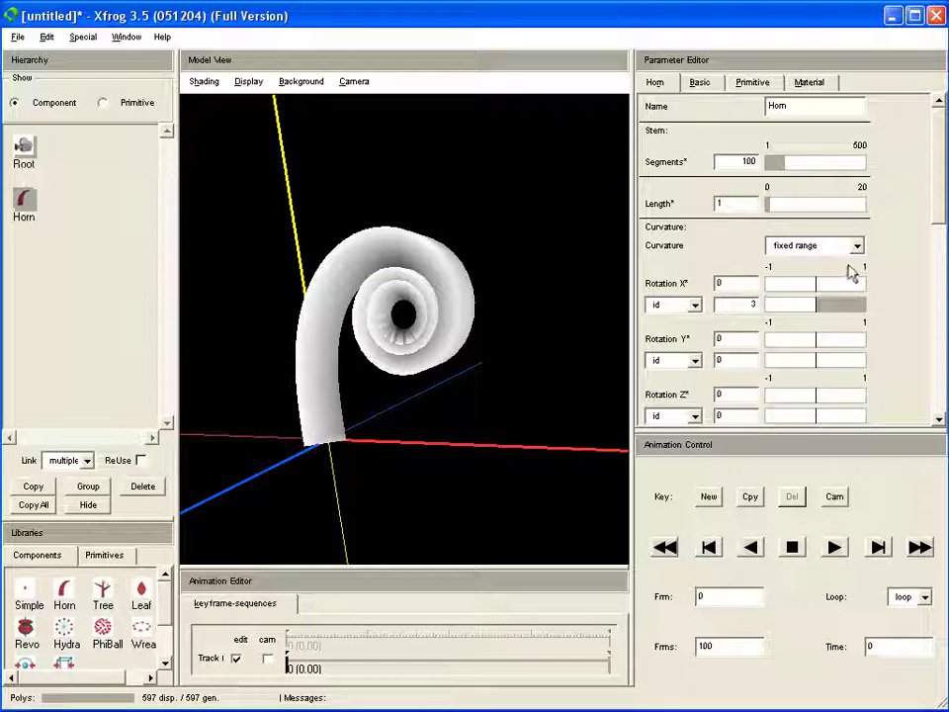
drag(517, 377, 490, 418)
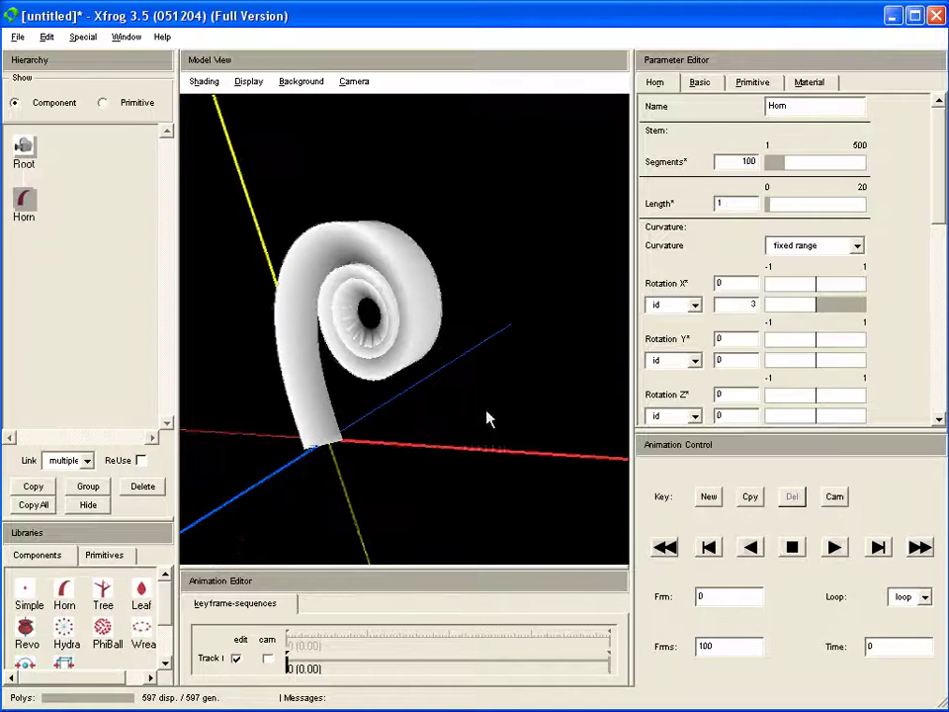
Set the Rotation X range maximum to 5 and vary the curl between about 3 and 5
double_click(862, 267)
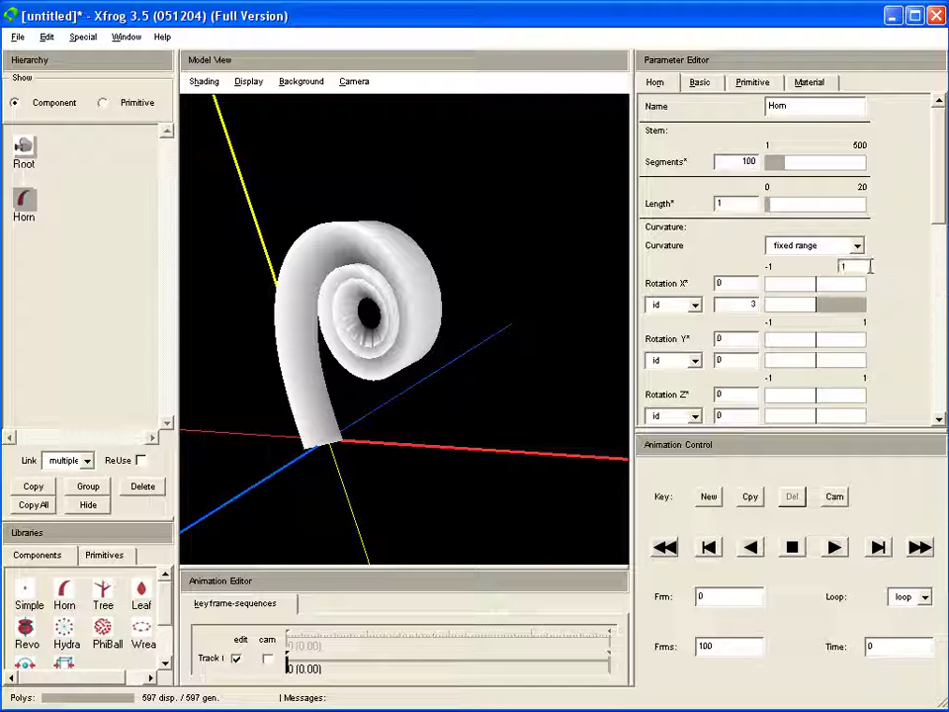
text(5)
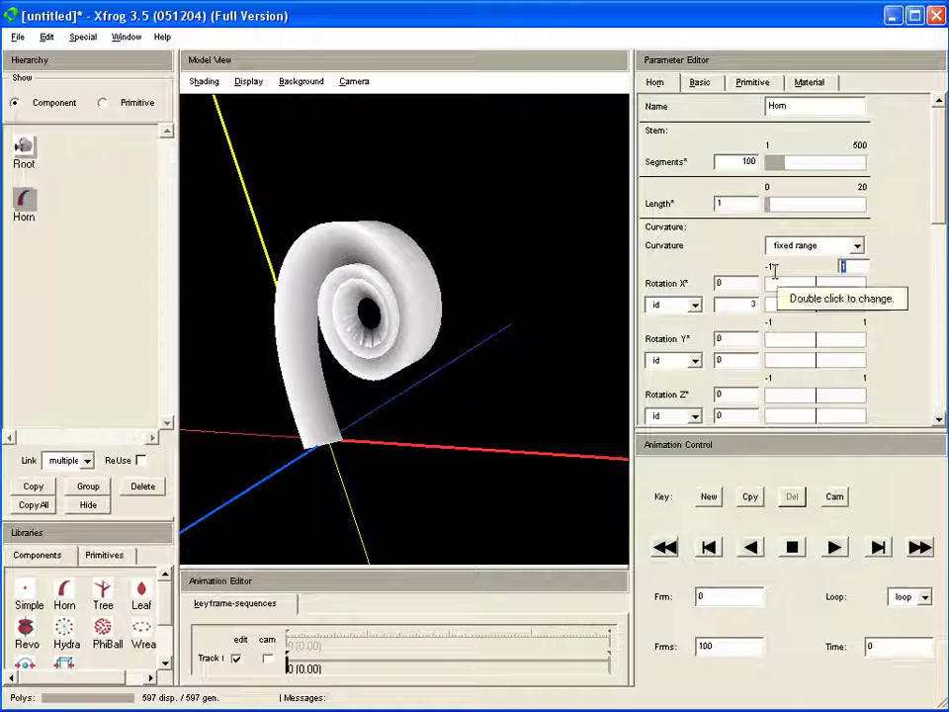
key(Return)
click(756, 304)
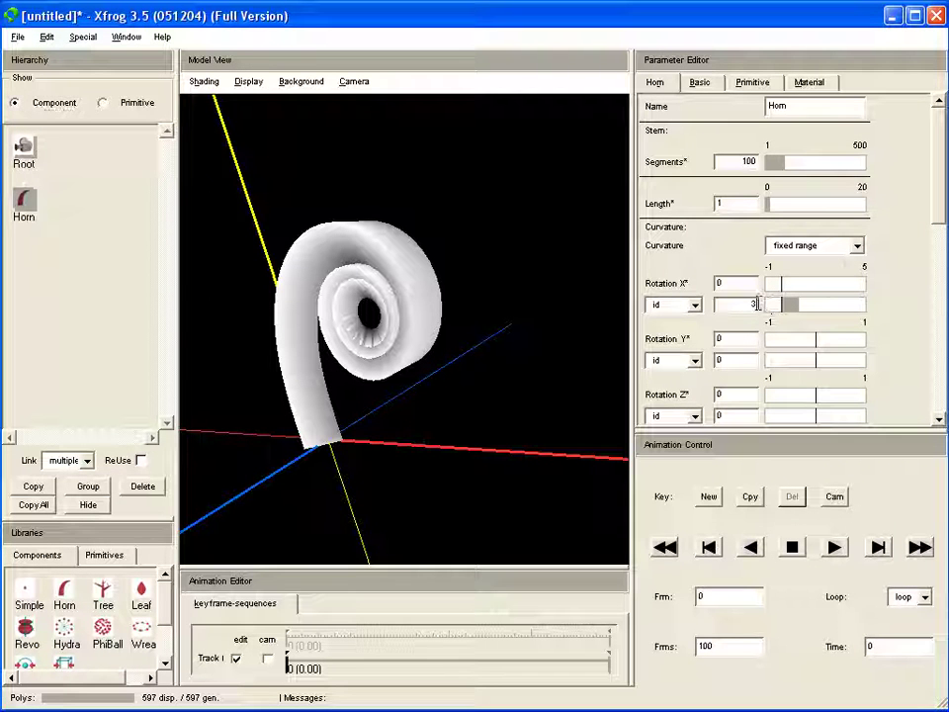
key(Return)
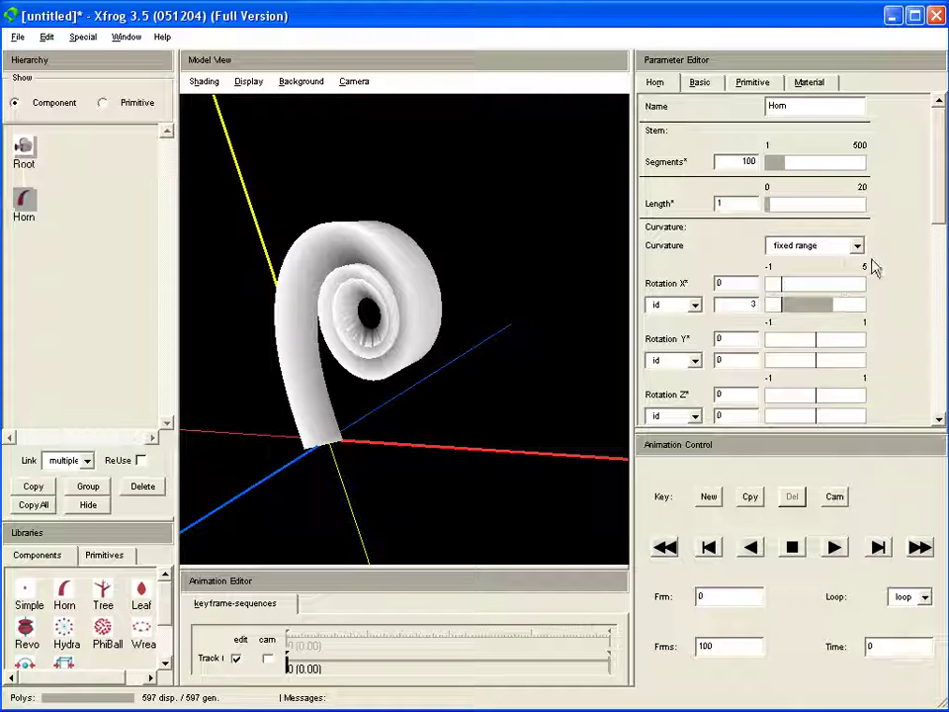
click(842, 311)
mouse_move(847, 312)
mouse_down()
mouse_move(784, 311)
mouse_move(862, 317)
mouse_move(829, 312)
mouse_move(867, 316)
mouse_move(831, 314)
mouse_move(858, 307)
mouse_move(862, 297)
mouse_up()
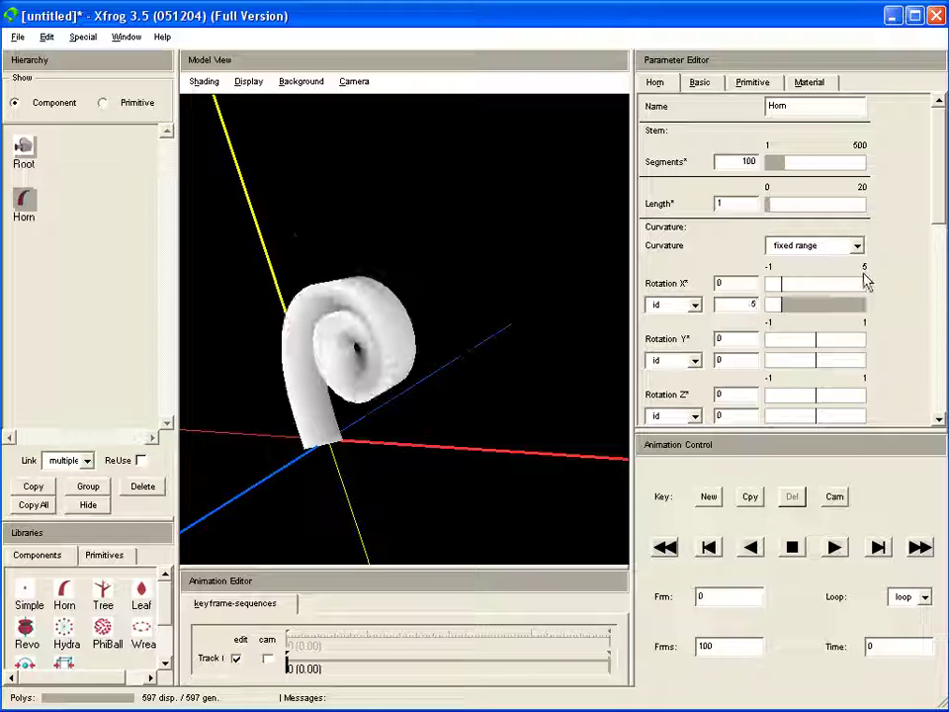
drag(593, 395, 509, 400)
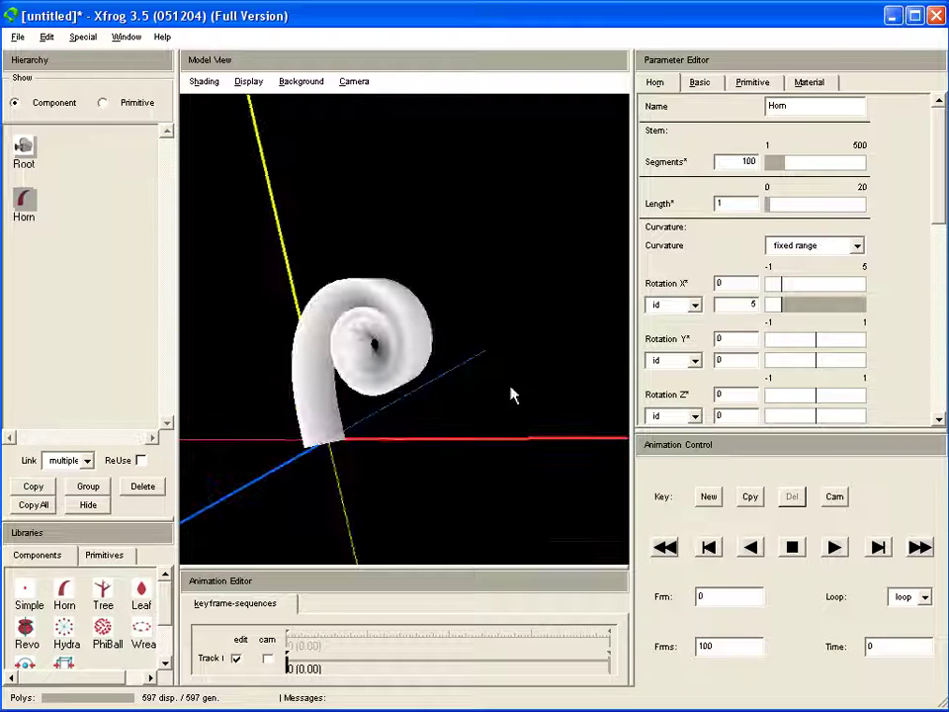
drag(317, 336, 515, 325)
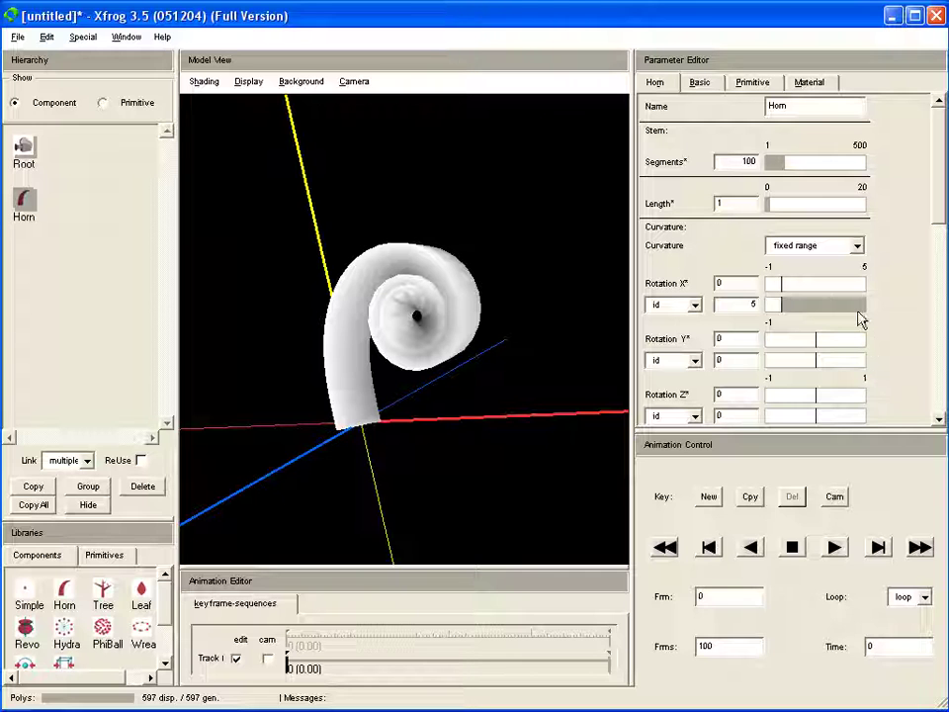
Raise the Rotation X maximum to 10 and bend the horn into an S-curve
click(865, 267)
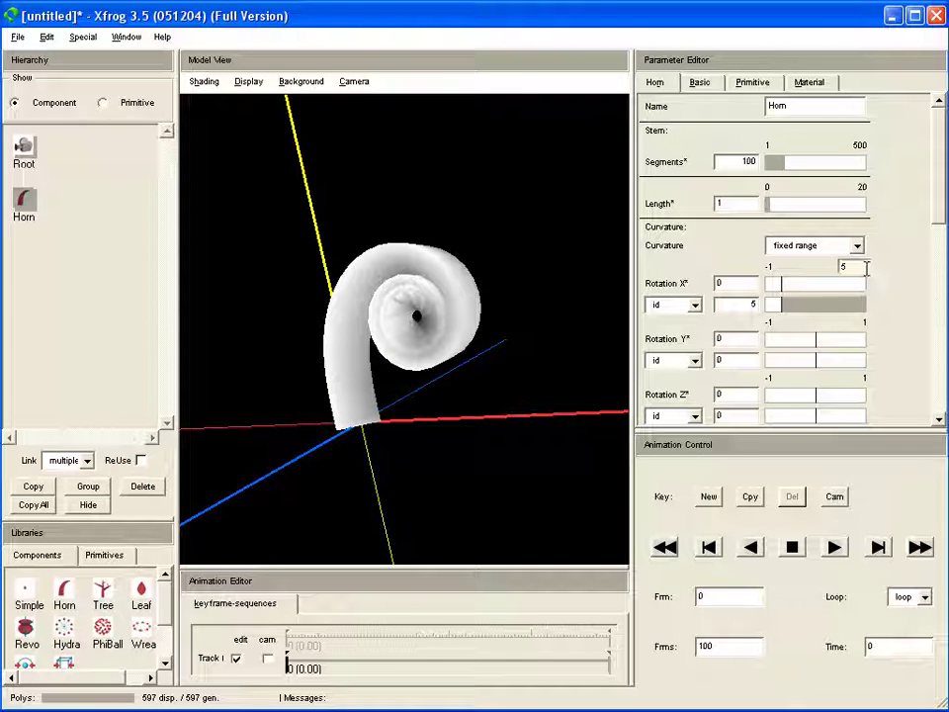
drag(866, 267, 842, 268)
text(10)
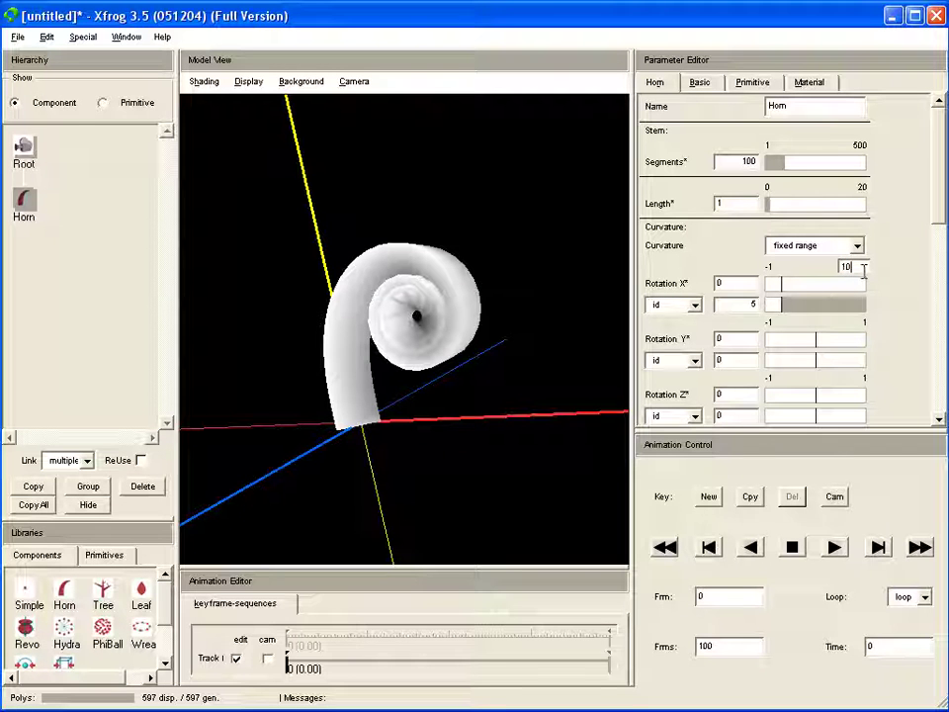
key(Return)
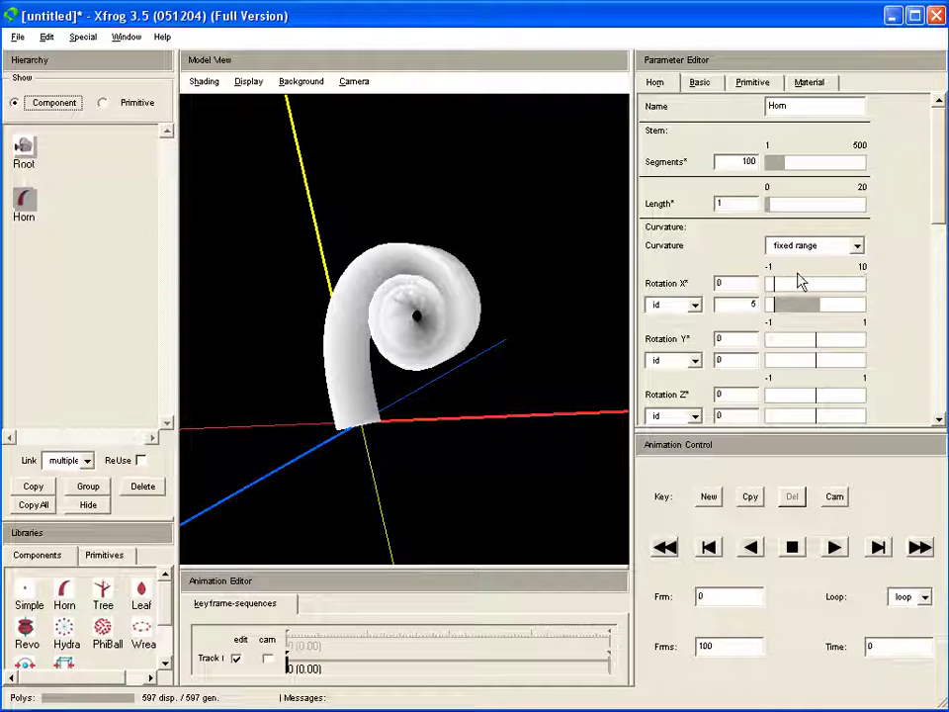
drag(773, 285, 798, 309)
scroll(380, 356, up, 2)
drag(379, 356, 542, 571)
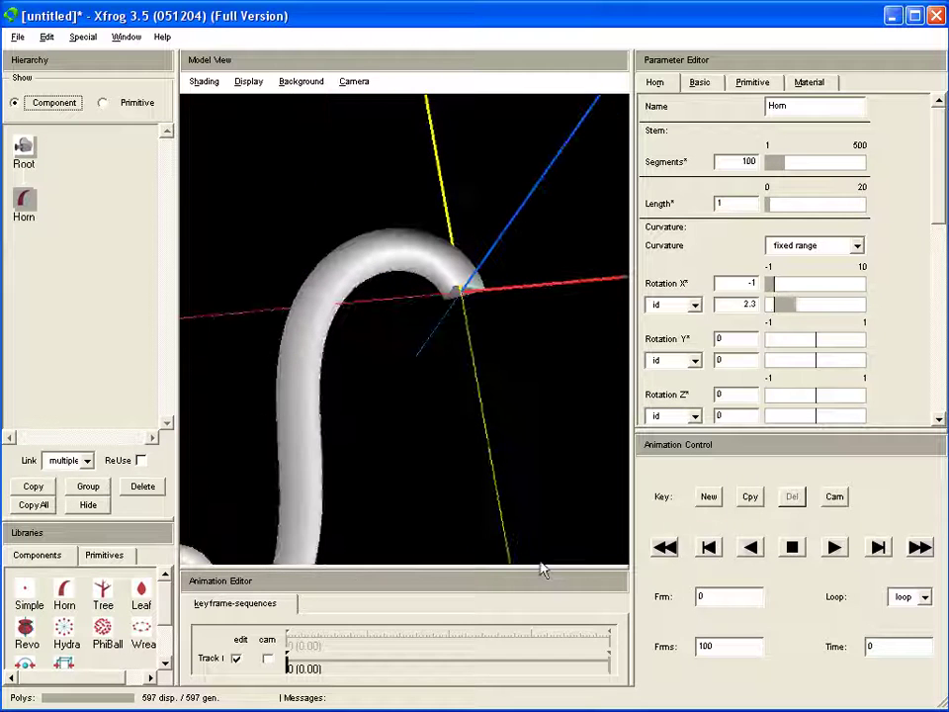
scroll(464, 184, down, 2)
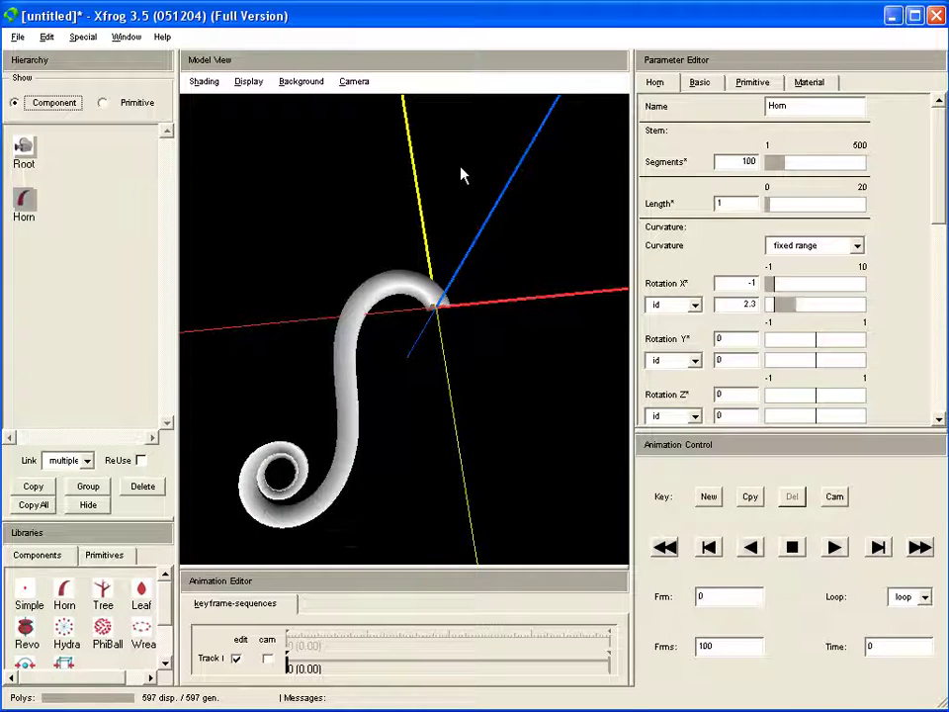
key(ctrl+n)
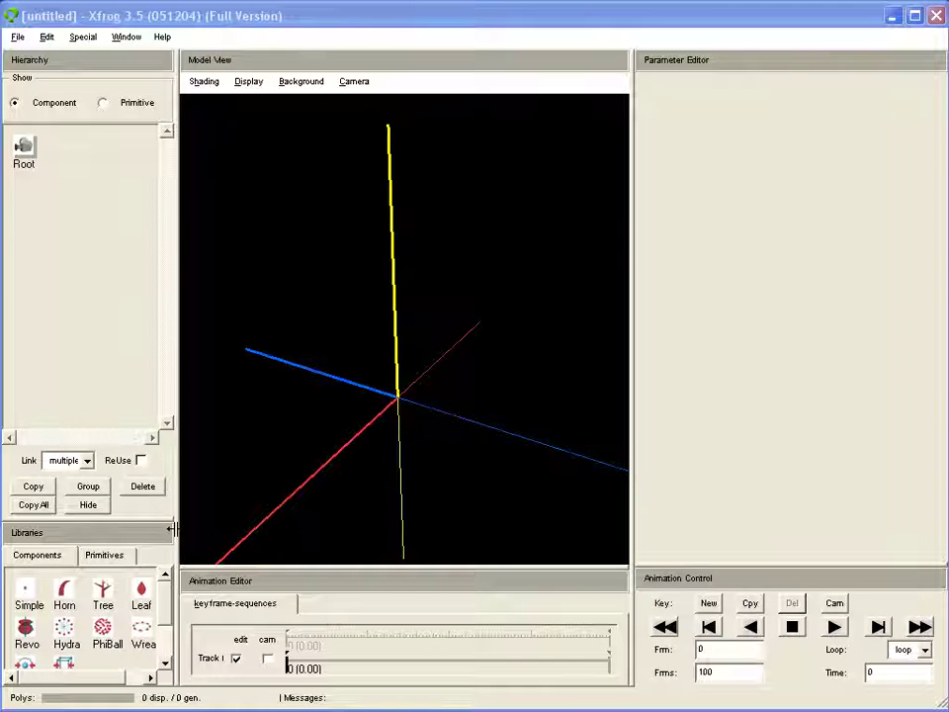
Add a fresh Horn under Root and bend it with a Rotation X of about 0.218
drag(69, 593, 23, 149)
click(17, 208)
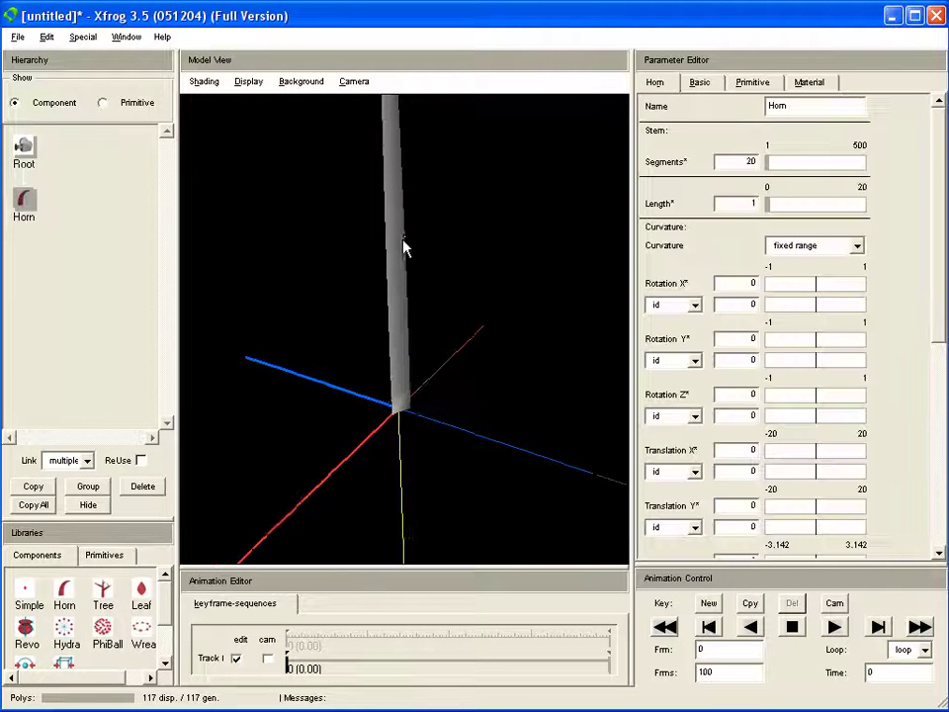
drag(402, 248, 386, 336)
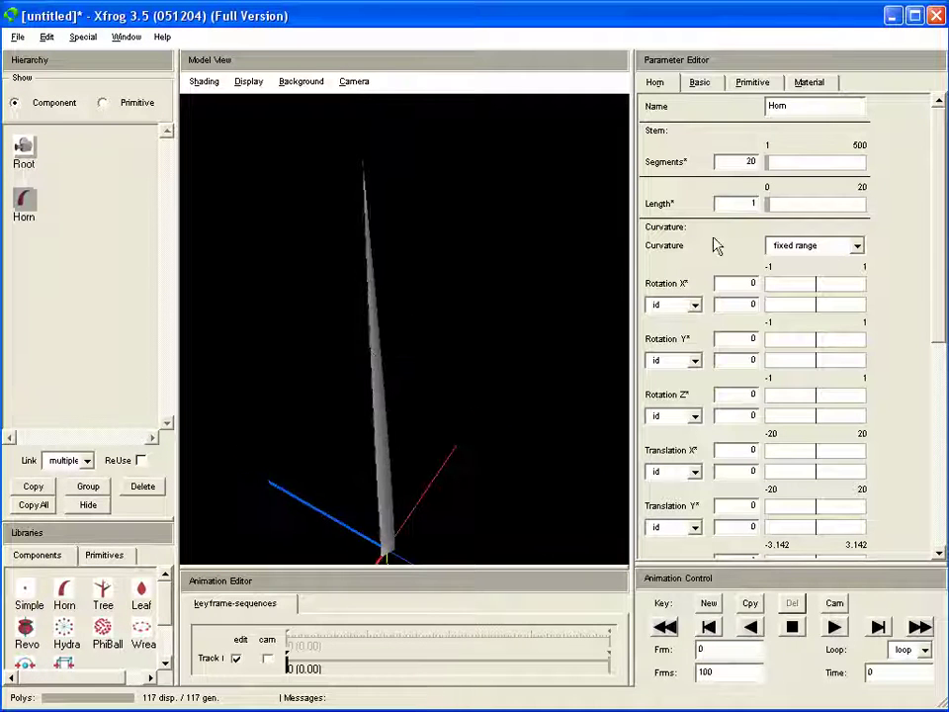
click(826, 311)
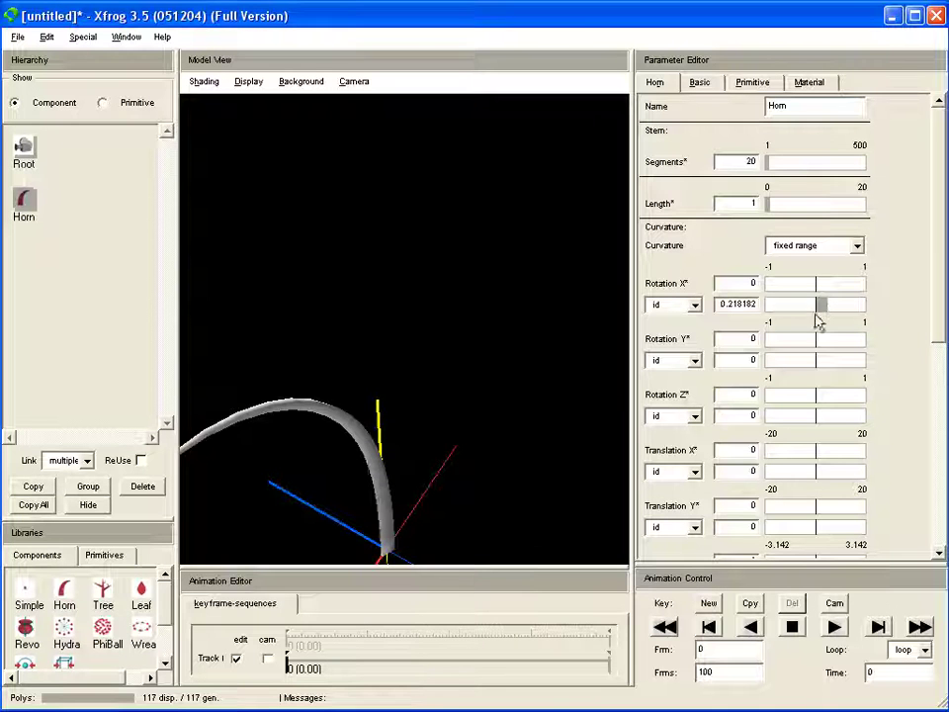
drag(613, 336, 416, 491)
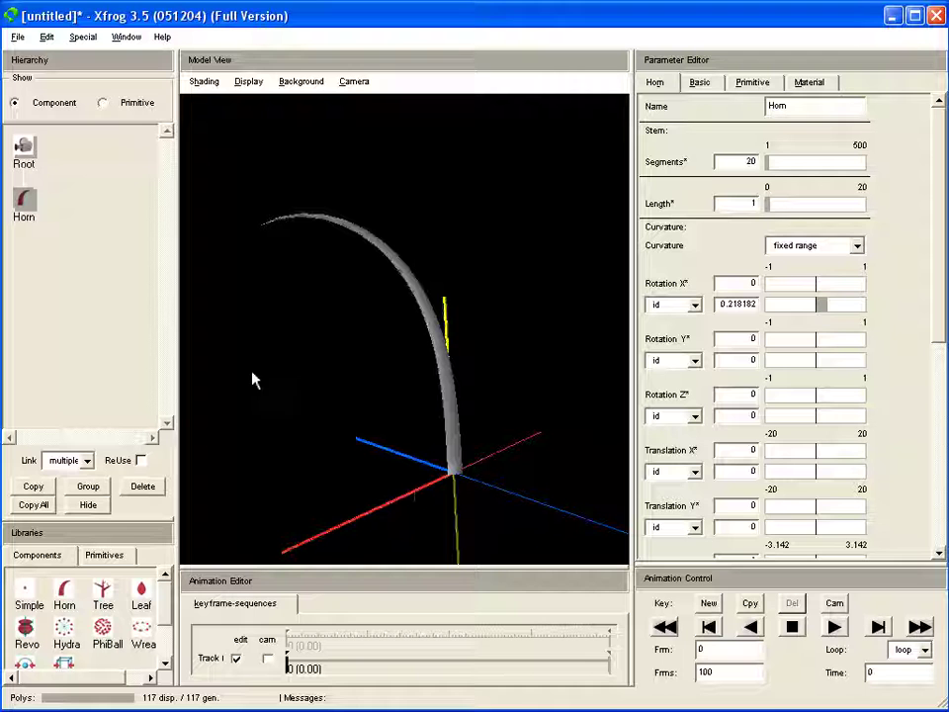
Show the Horn's Primitive settings and check the type list, leaving it as Tube
right_click(25, 199)
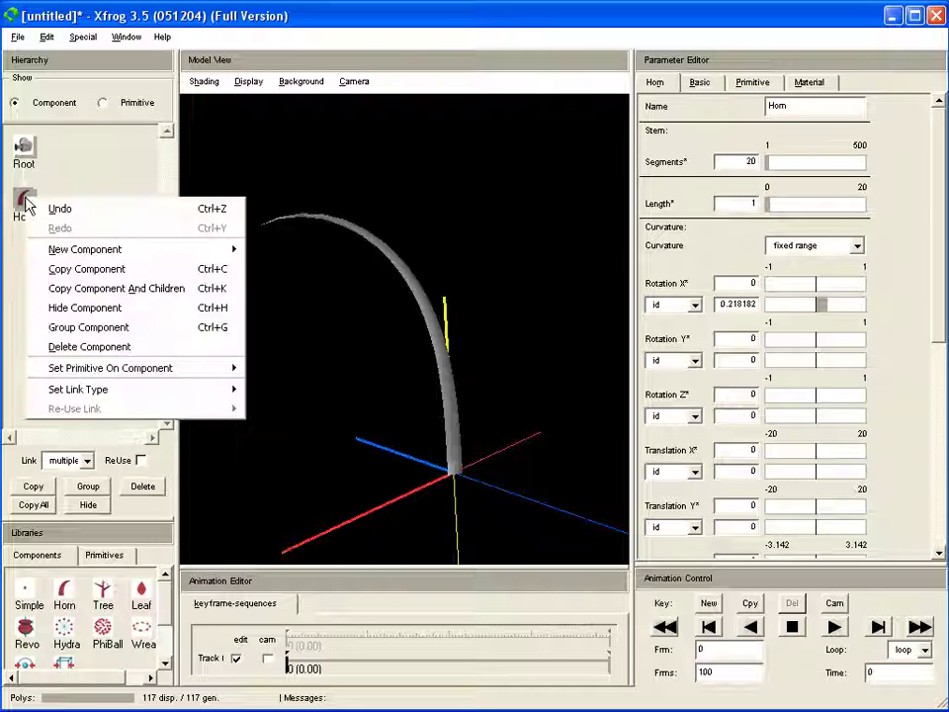
mouse_move(109, 373)
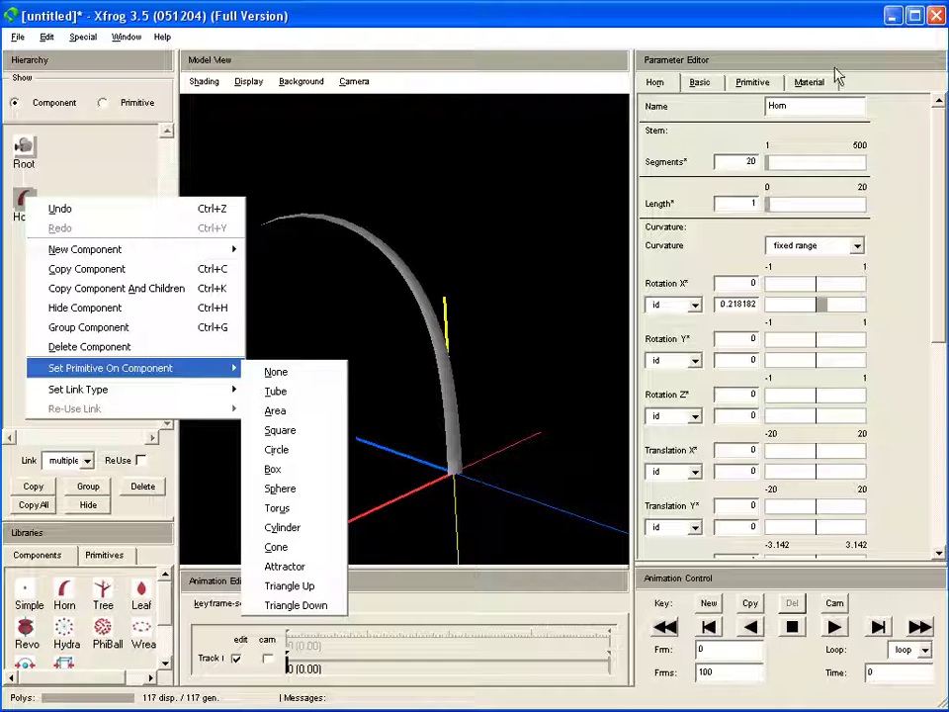
click(753, 83)
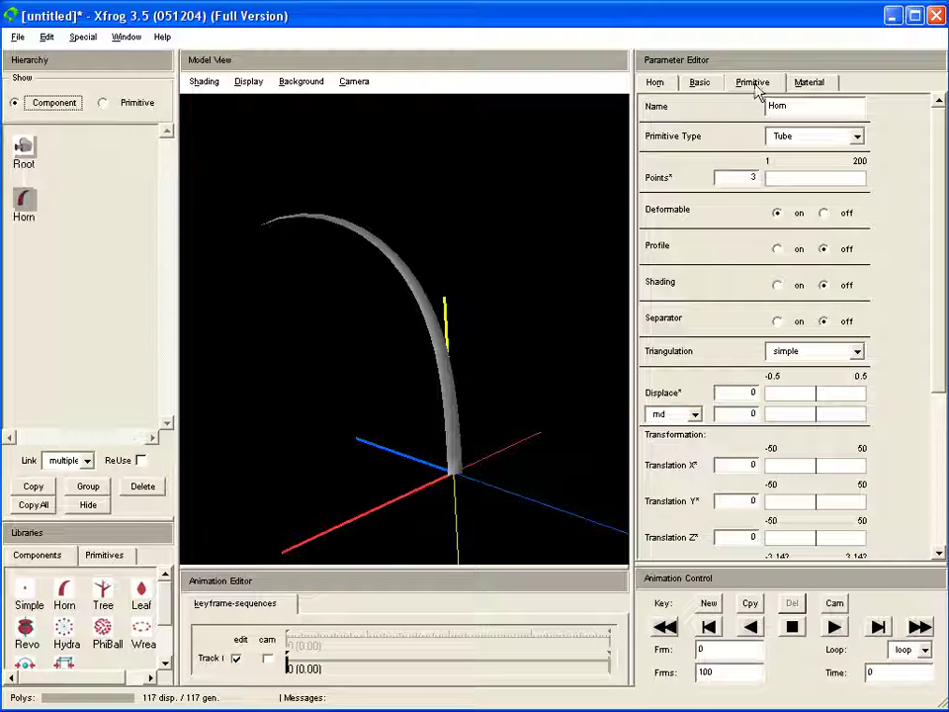
click(804, 139)
click(754, 85)
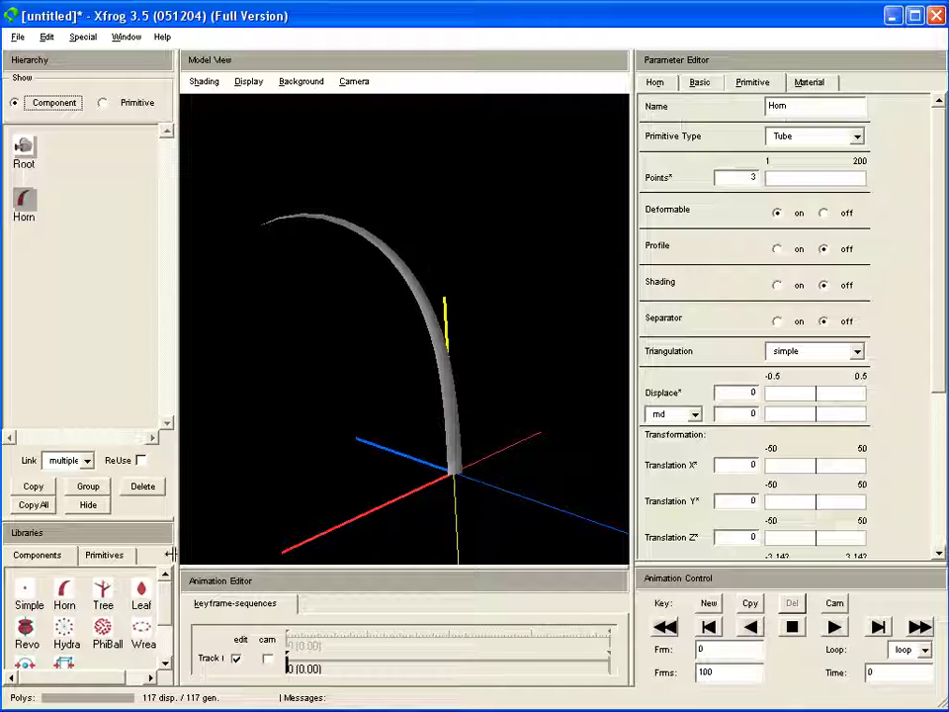
click(24, 201)
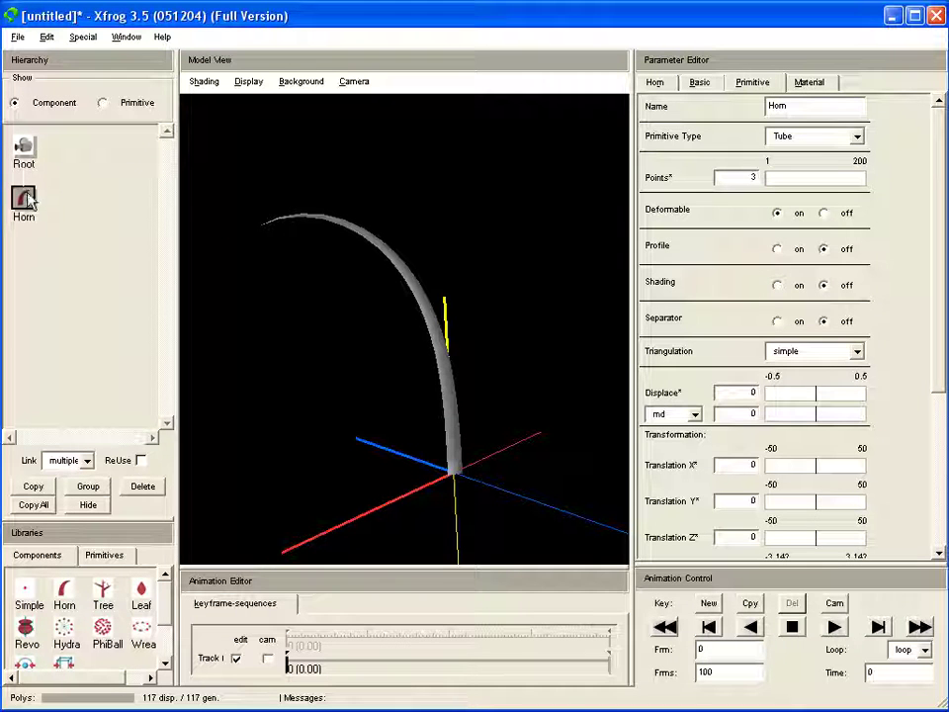
Try Circle, Box and Torus primitives on the horn from the shape library
click(106, 560)
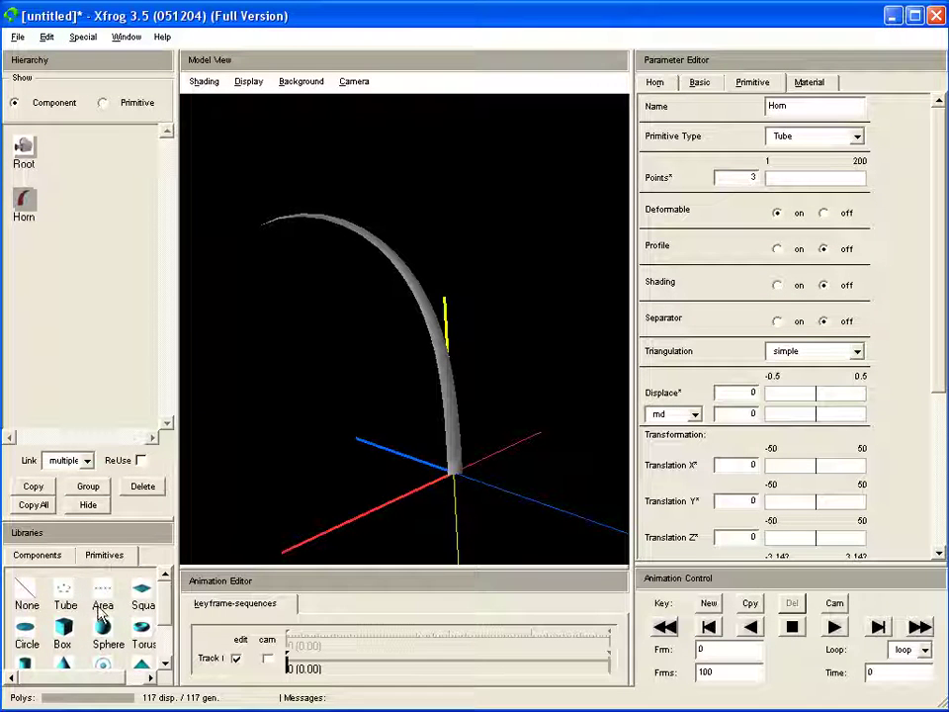
click(27, 630)
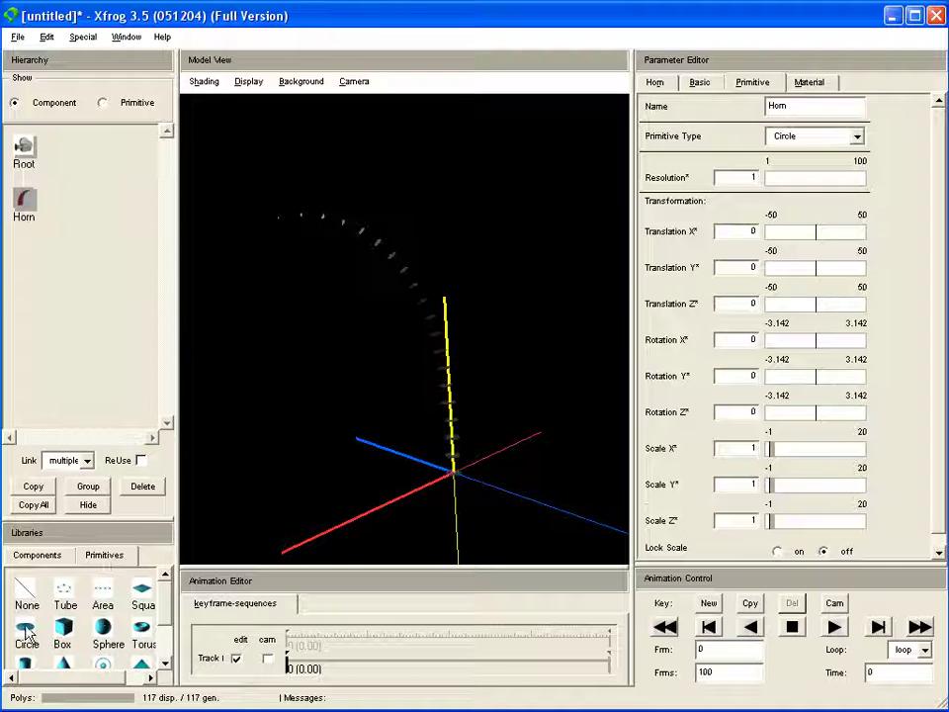
drag(417, 547, 382, 543)
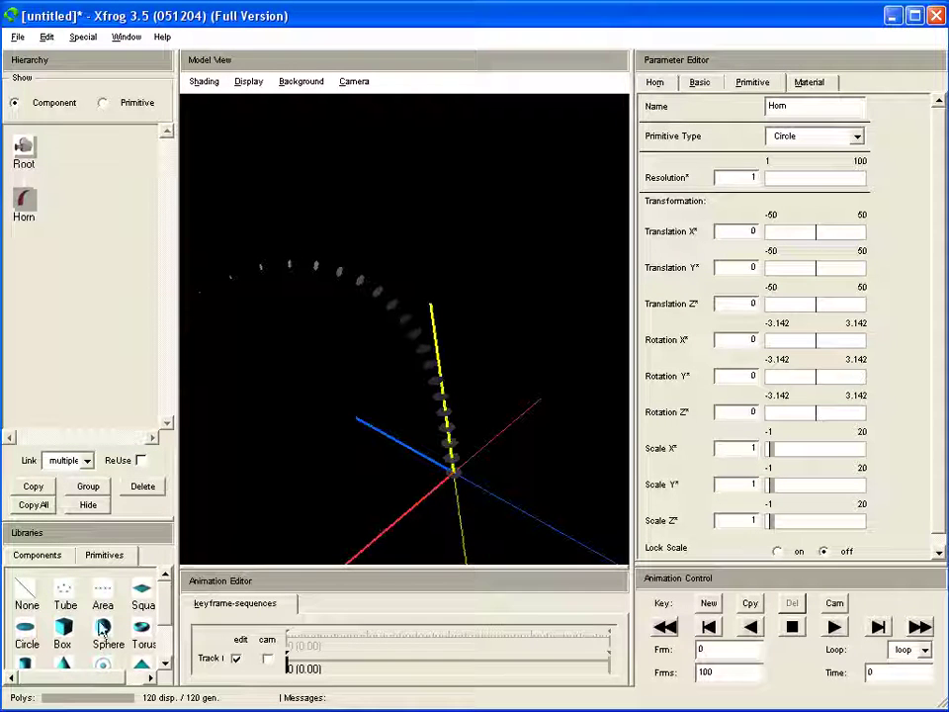
click(63, 629)
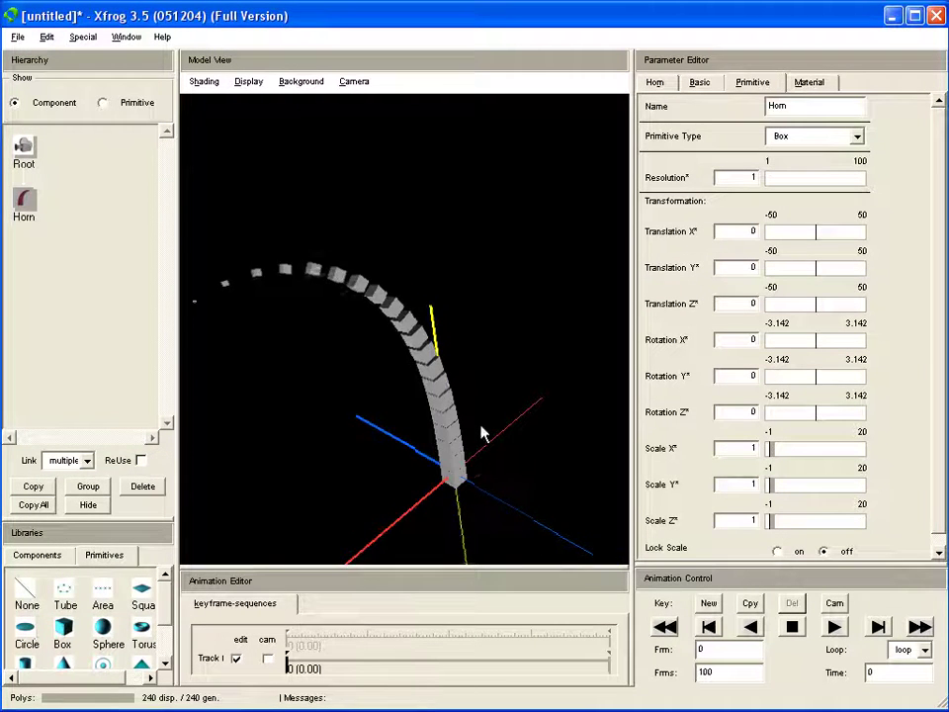
drag(483, 434, 287, 465)
click(144, 631)
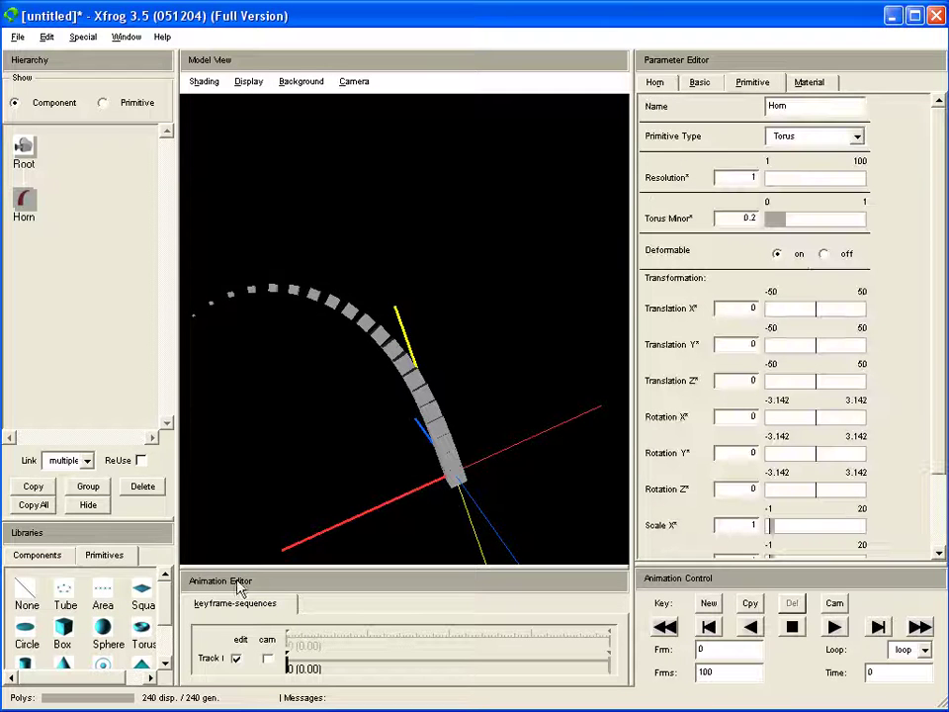
drag(524, 509, 277, 552)
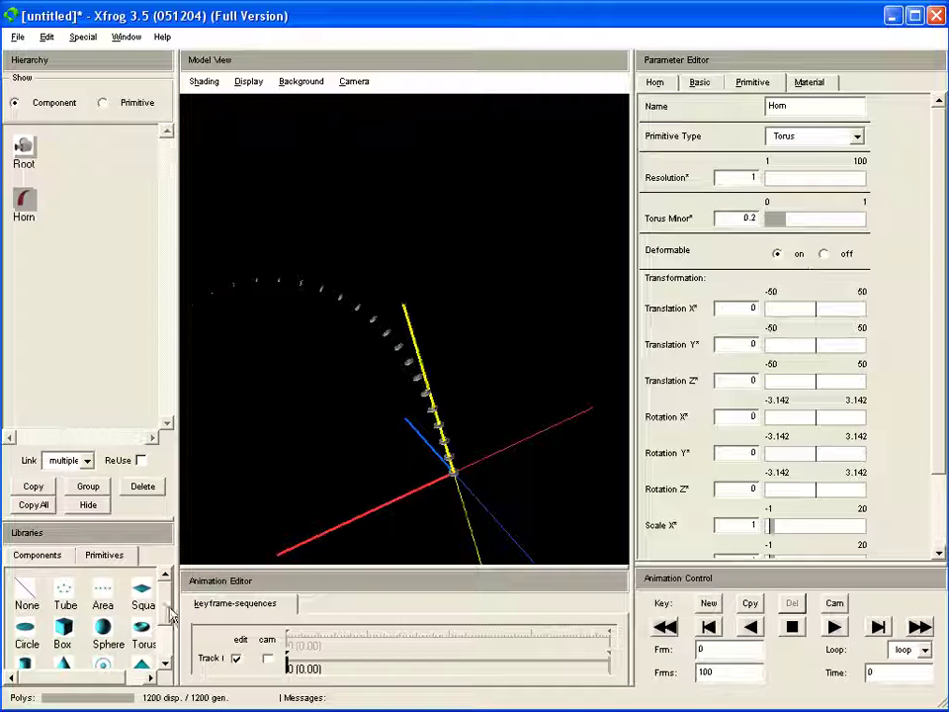
Try Triangle Up, then Cone, and settle the horn's elements on Cylinder
scroll(89, 623, down, 2)
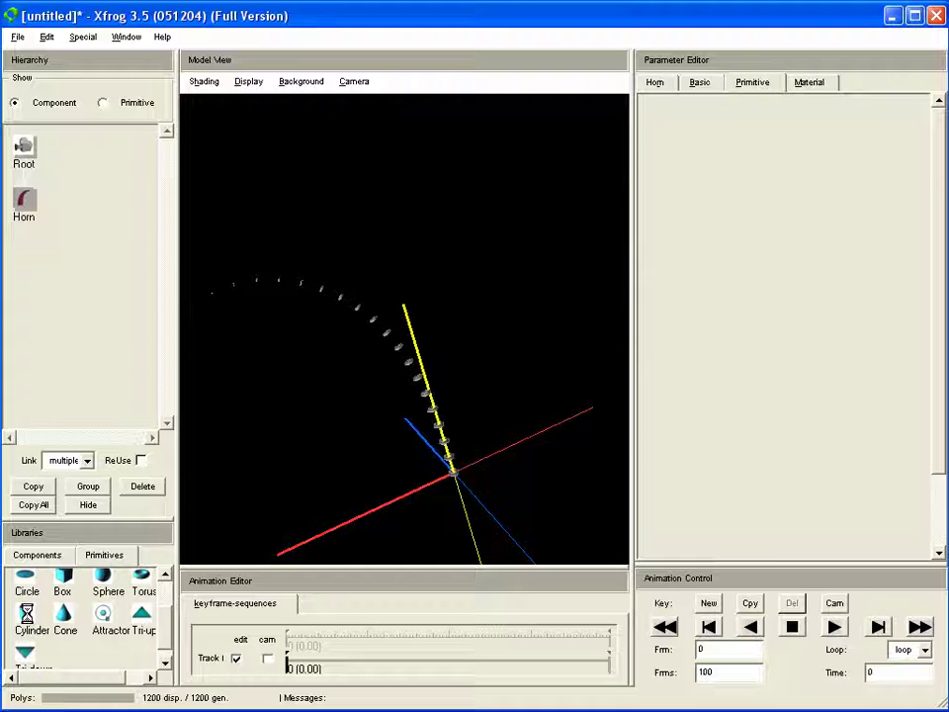
drag(403, 466, 614, 451)
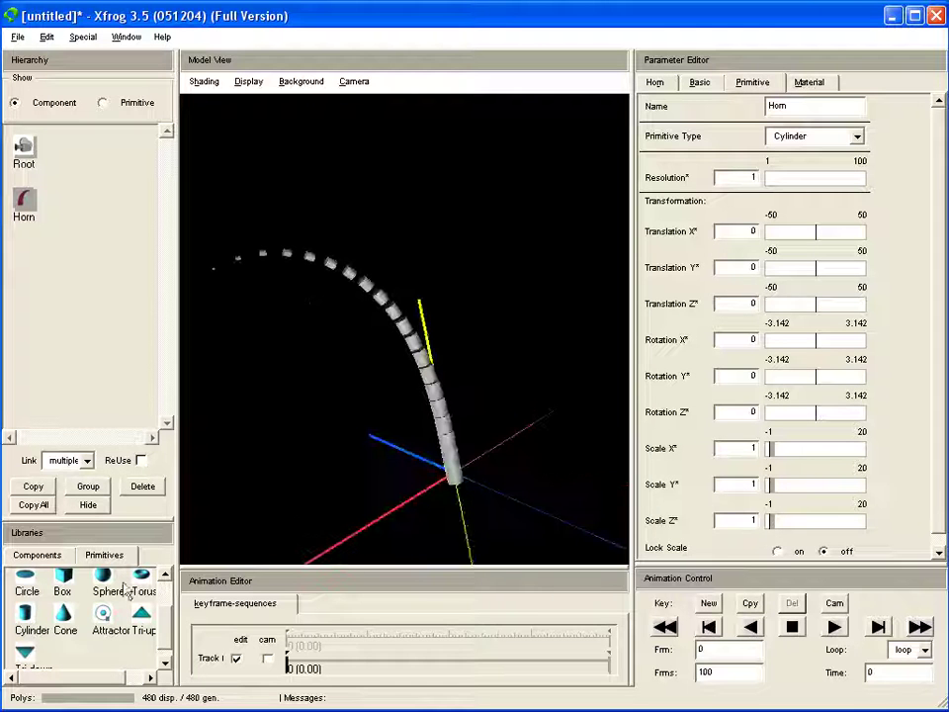
click(140, 615)
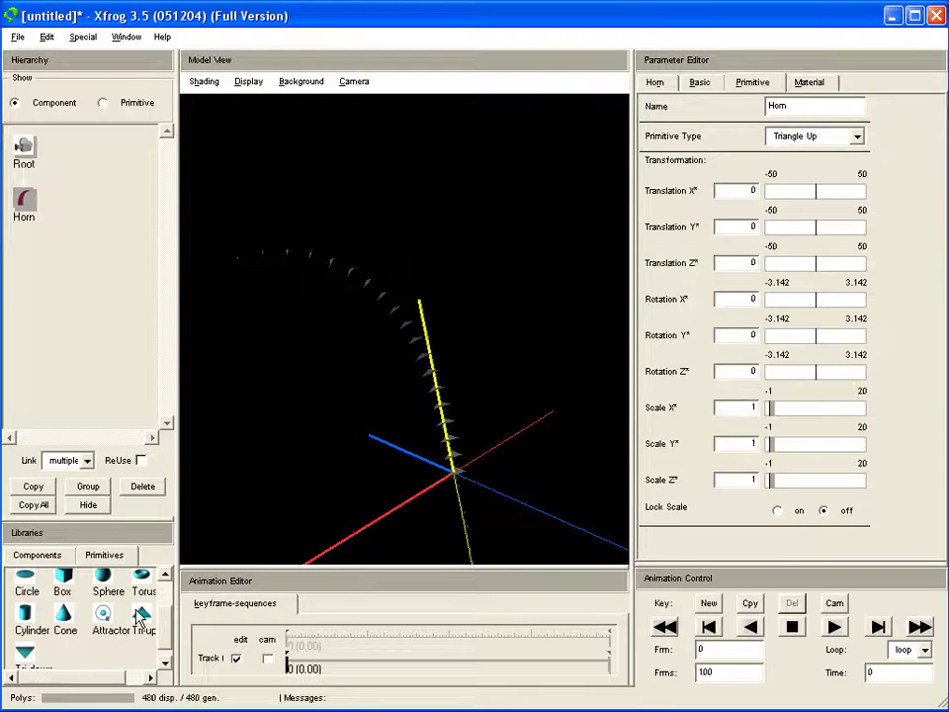
drag(454, 424, 532, 449)
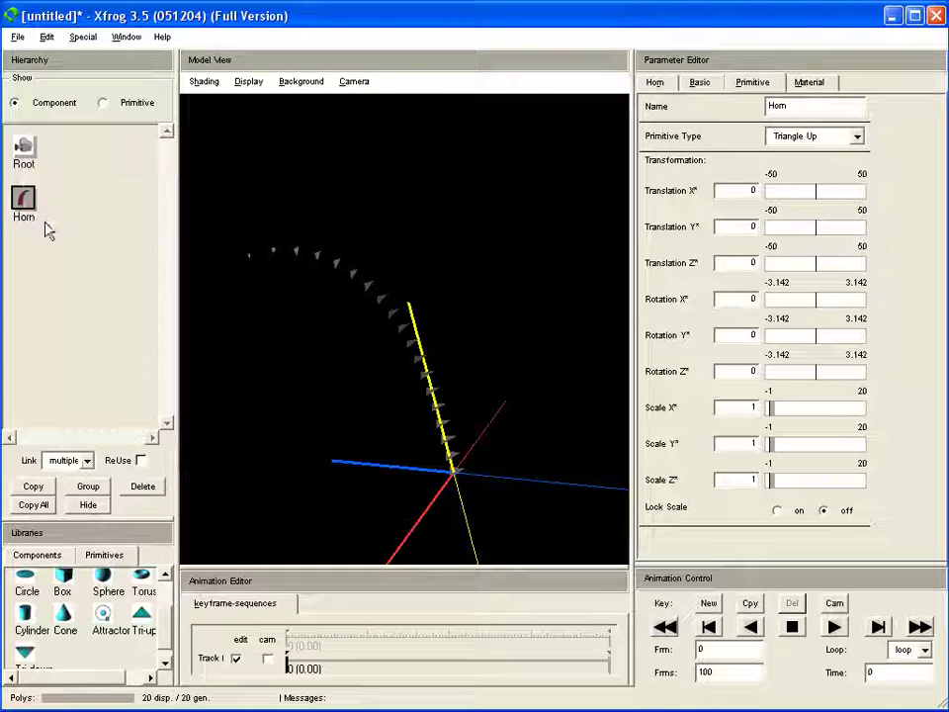
click(63, 614)
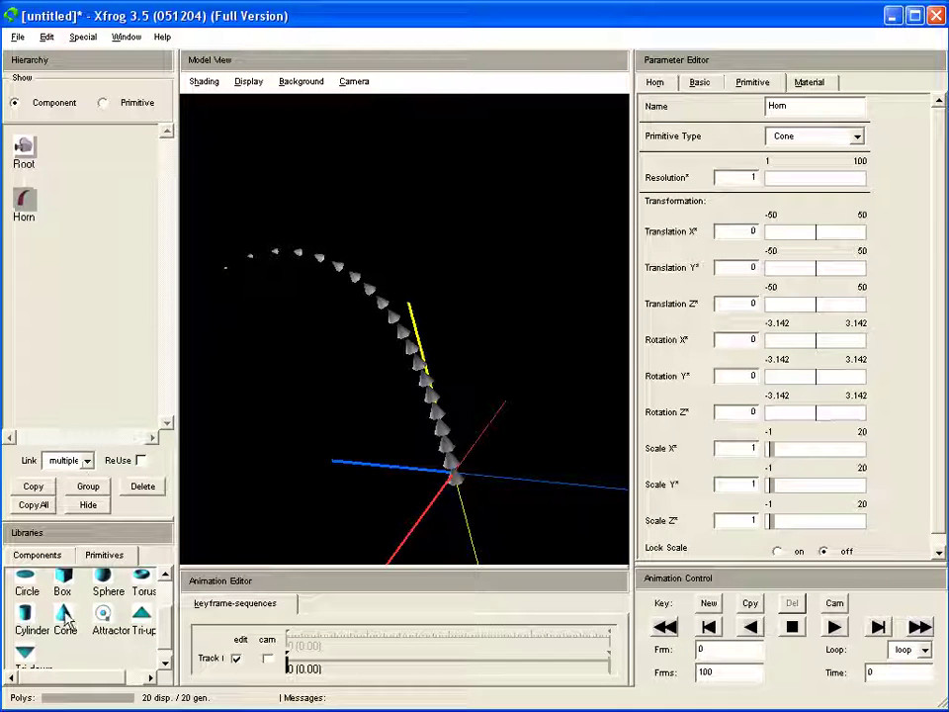
click(24, 614)
drag(237, 534, 414, 492)
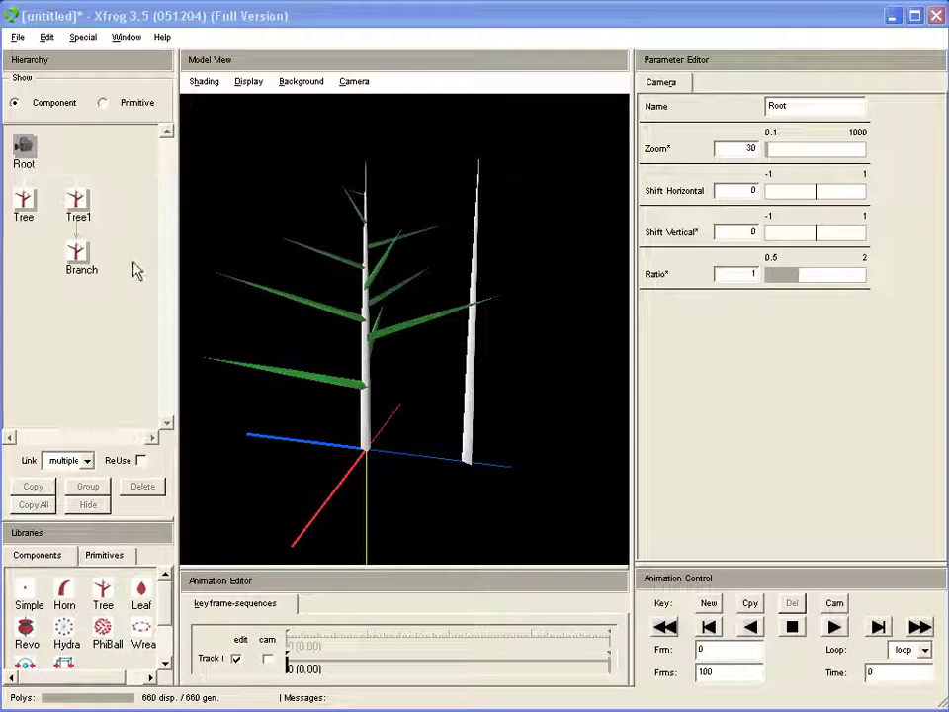
click(77, 197)
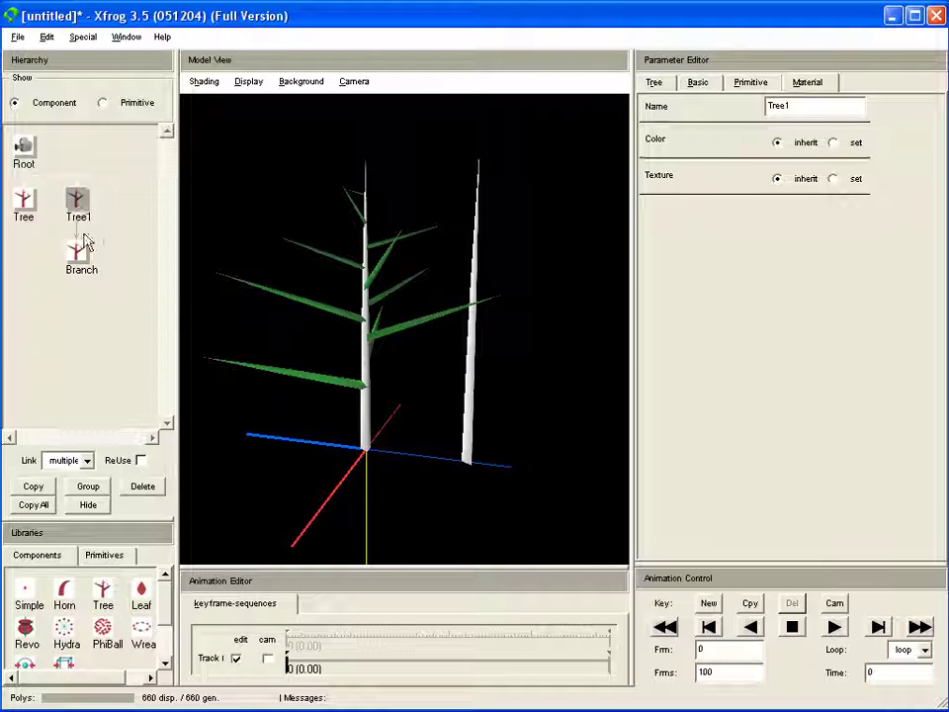
click(79, 255)
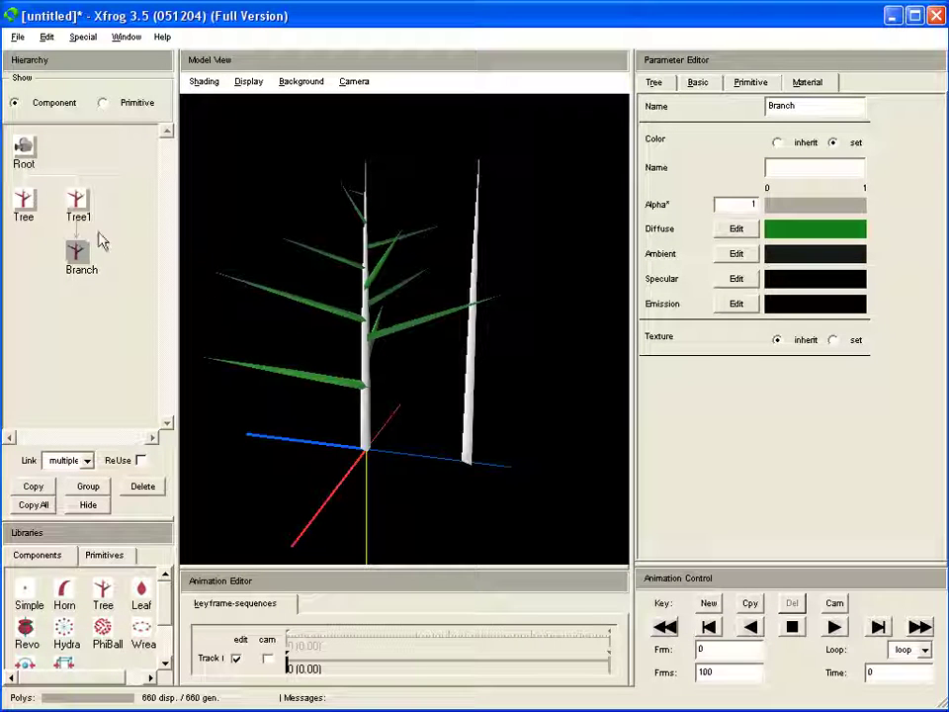
click(148, 243)
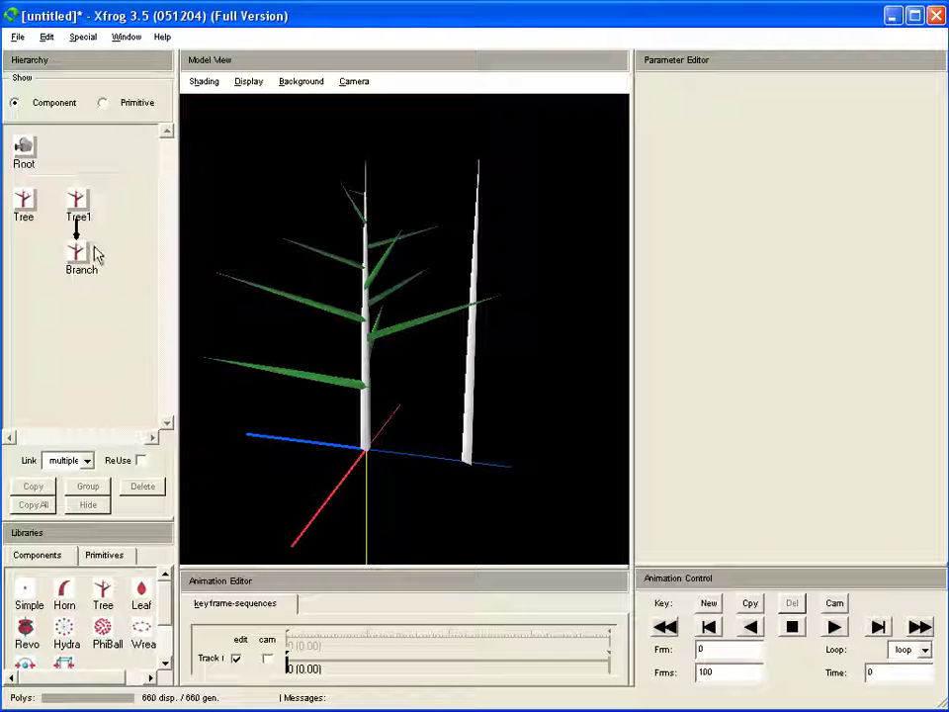
Copy the Branch component and attach the Branch_ copy under the Tree stem
click(81, 253)
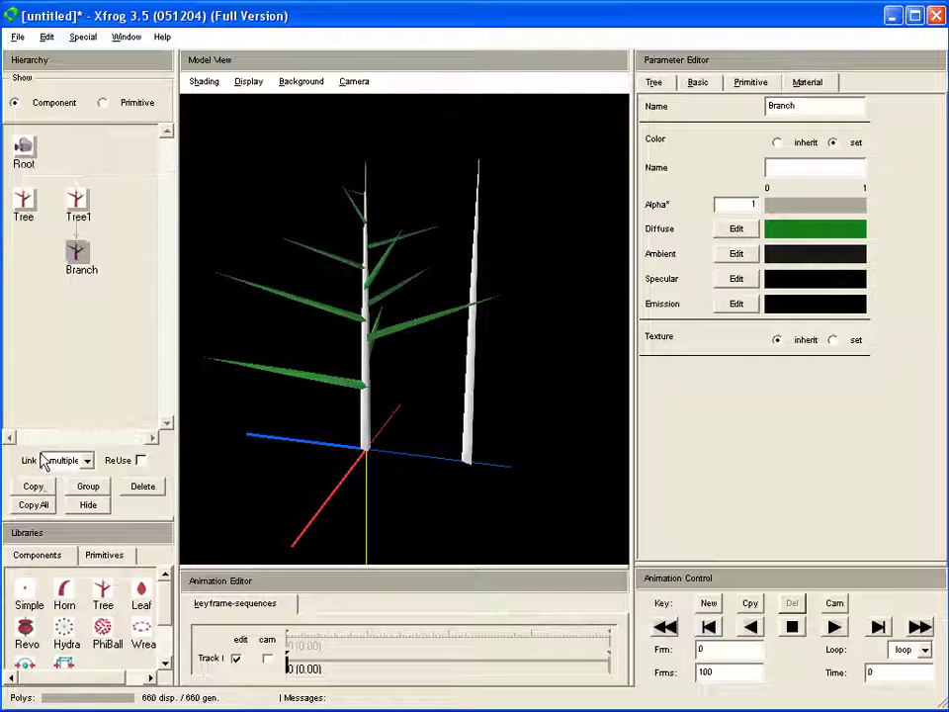
click(34, 485)
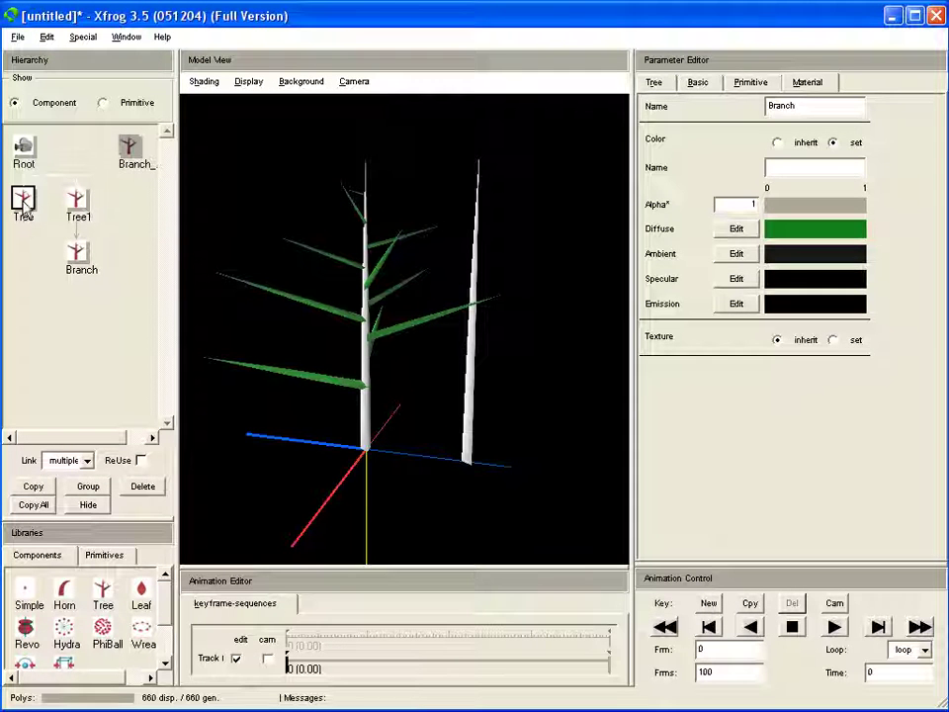
drag(21, 203, 22, 203)
drag(501, 407, 159, 322)
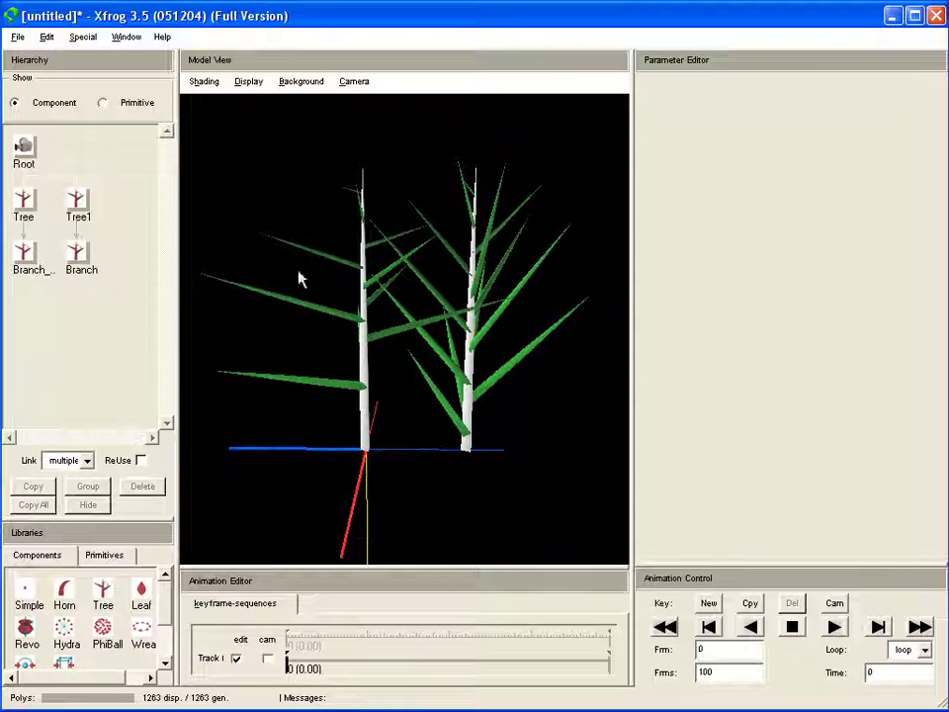
drag(497, 420, 368, 389)
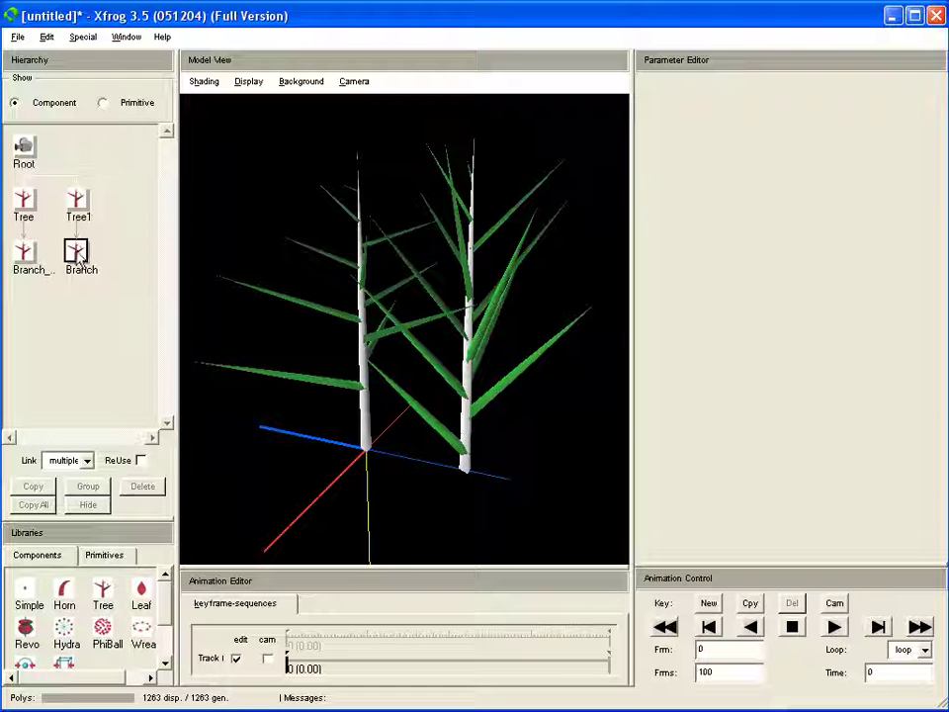
Raise the Branch component's Gravitropism curve so Tree1's leaves droop
click(77, 253)
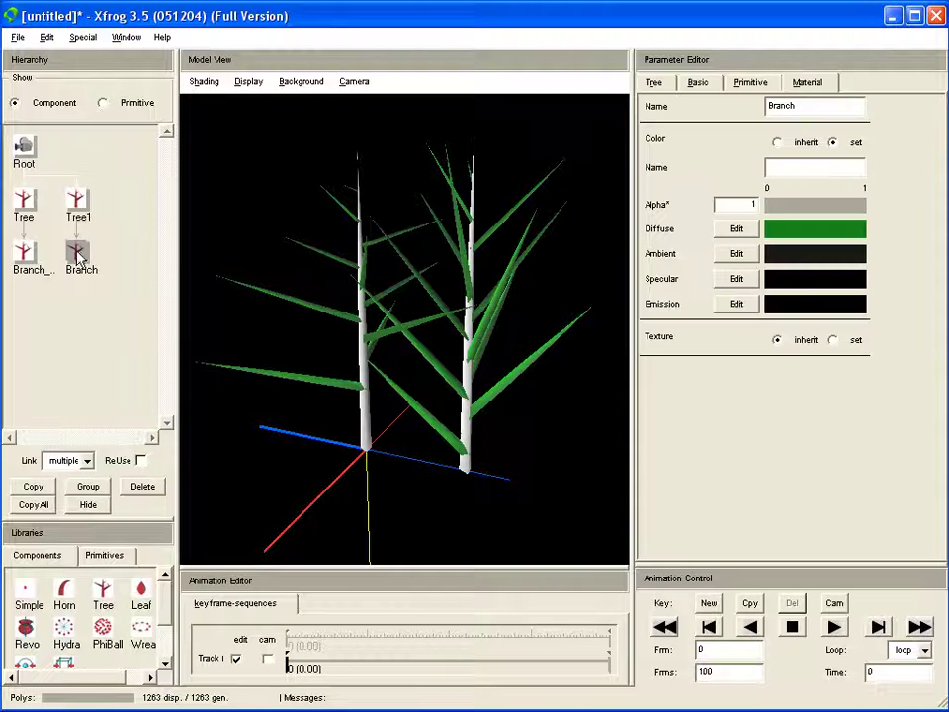
click(654, 83)
scroll(939, 323, down, 5)
scroll(845, 546, down, 3)
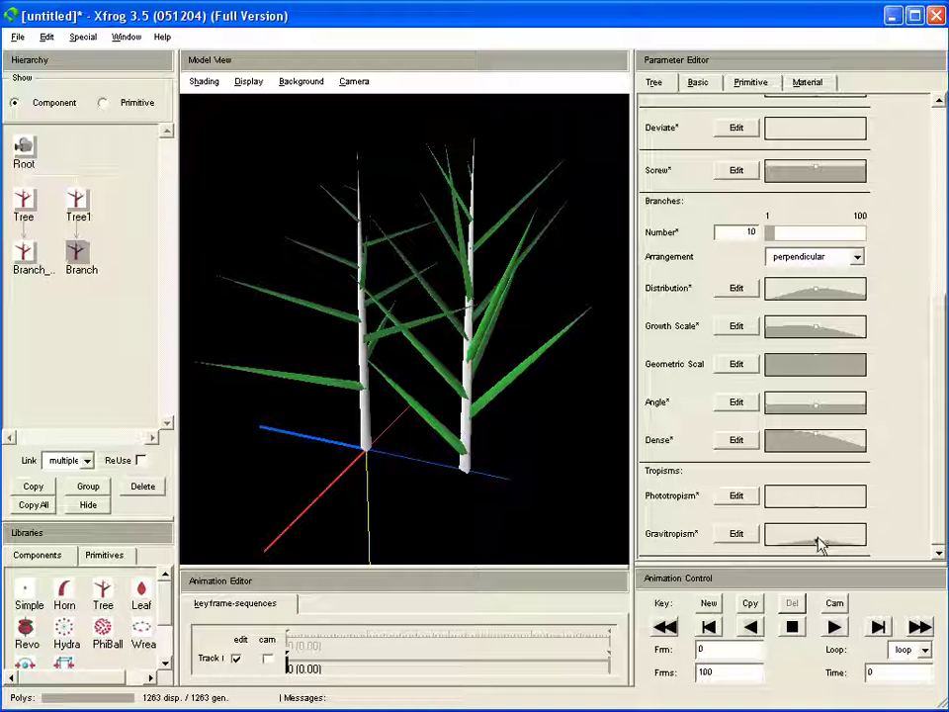
drag(820, 546, 820, 543)
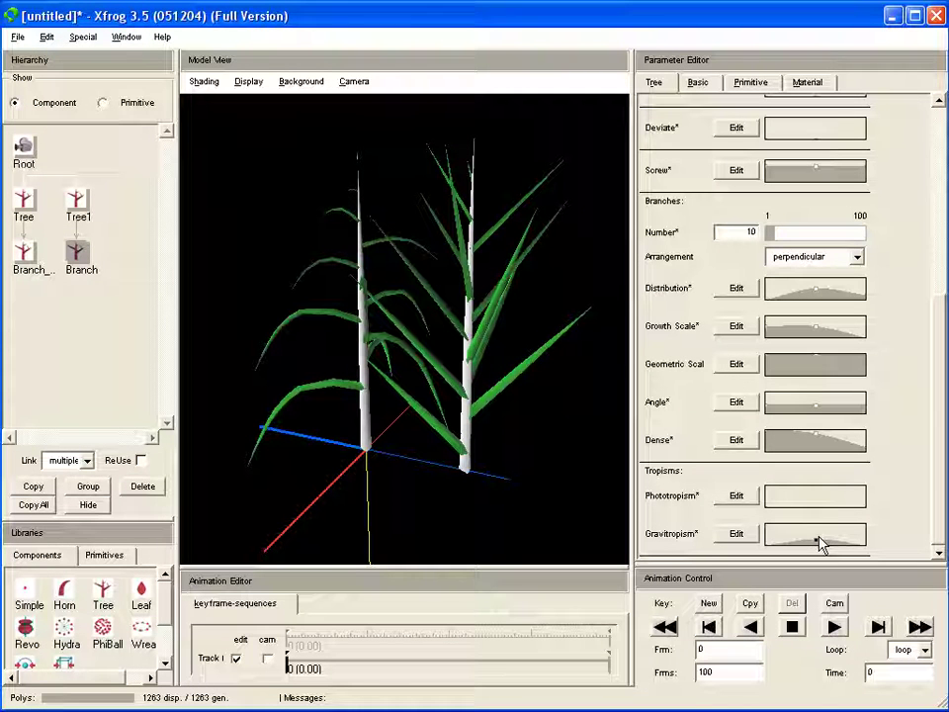
Raise the Branch_ copy's gravitropism too, then delete Branch_ from Tree
click(17, 253)
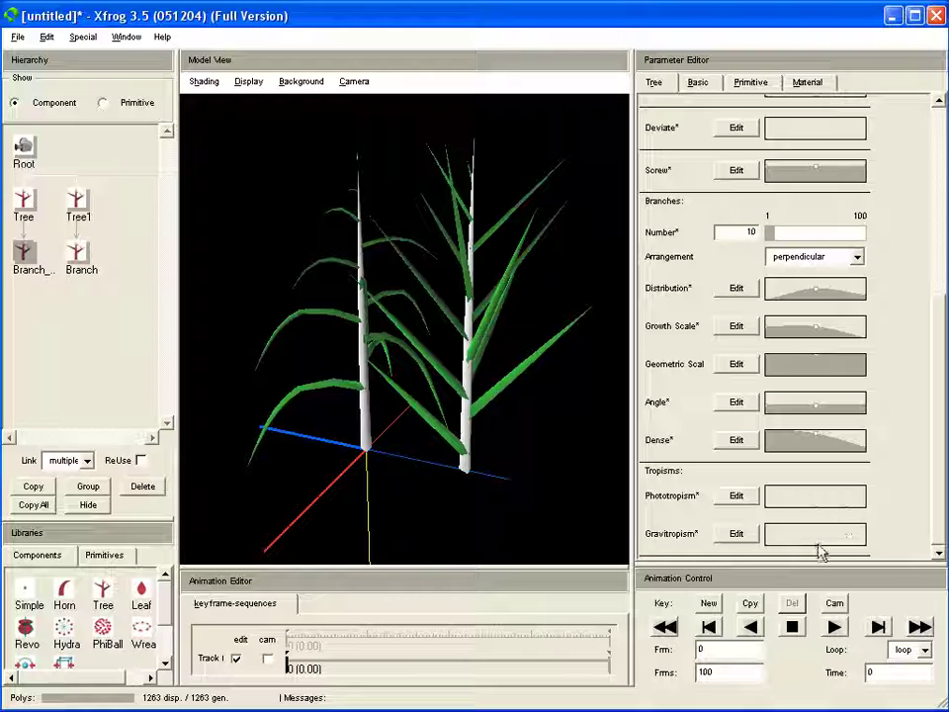
drag(819, 546, 829, 541)
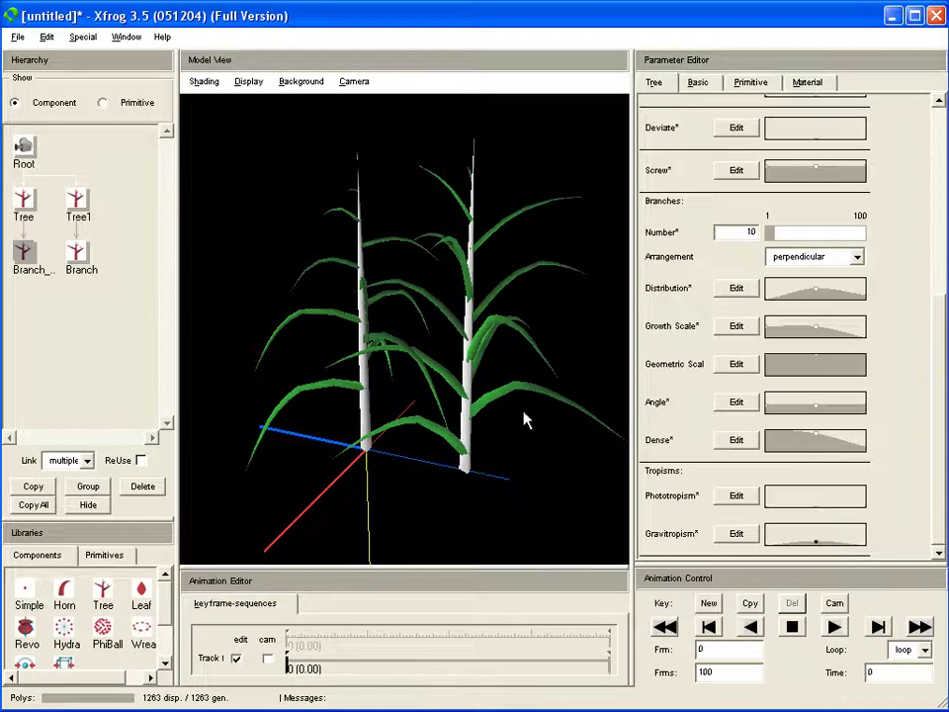
drag(525, 420, 510, 403)
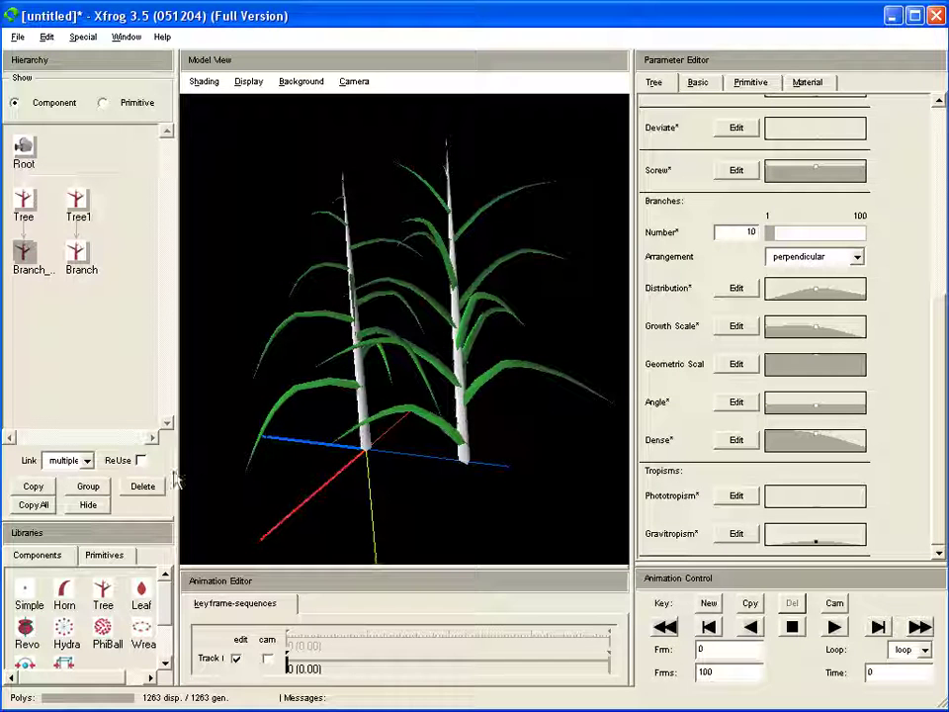
click(146, 486)
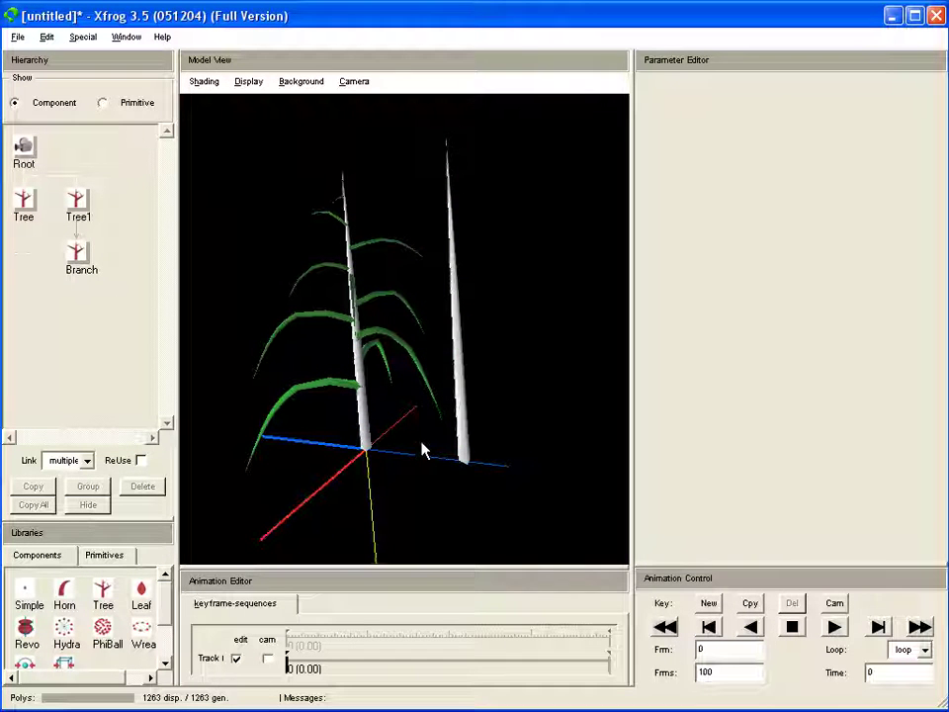
Link the same Branch component under Tree with Link set to multiple
click(79, 252)
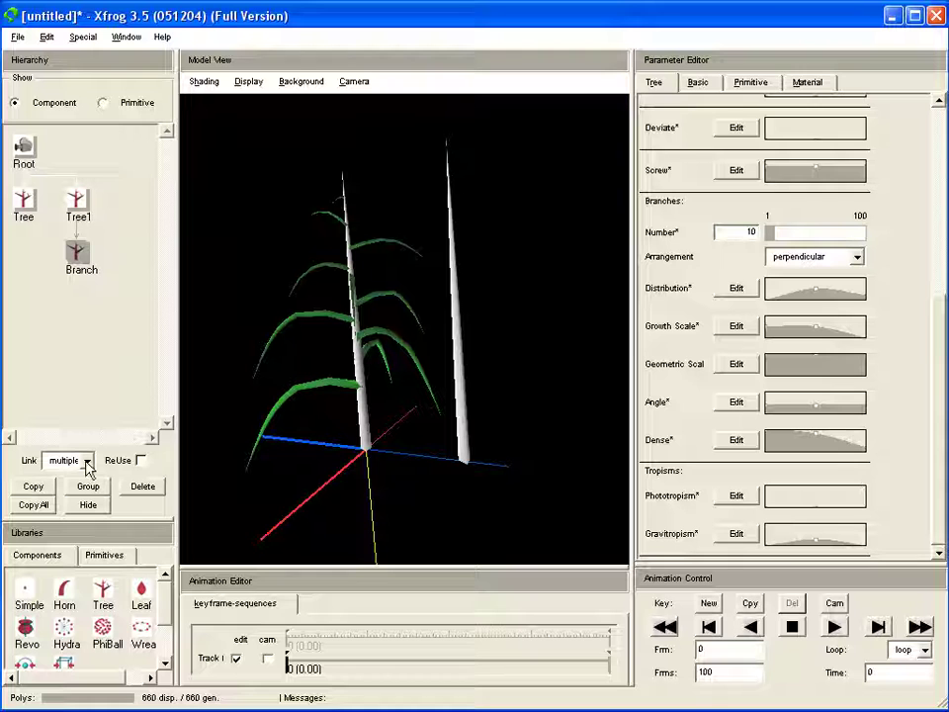
click(79, 253)
drag(79, 253, 24, 205)
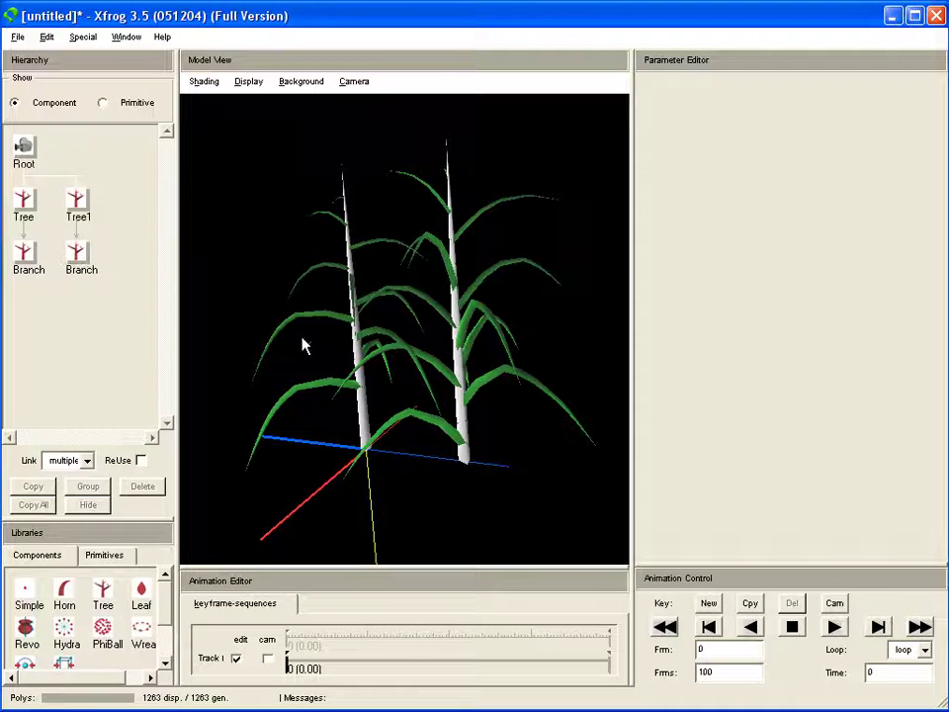
drag(303, 344, 165, 331)
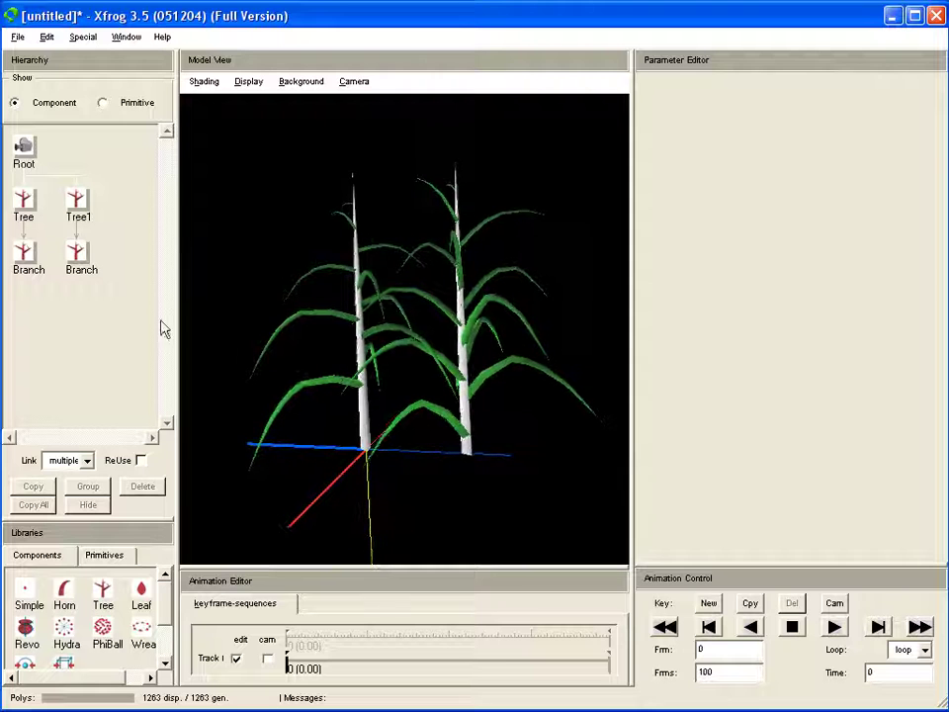
click(76, 252)
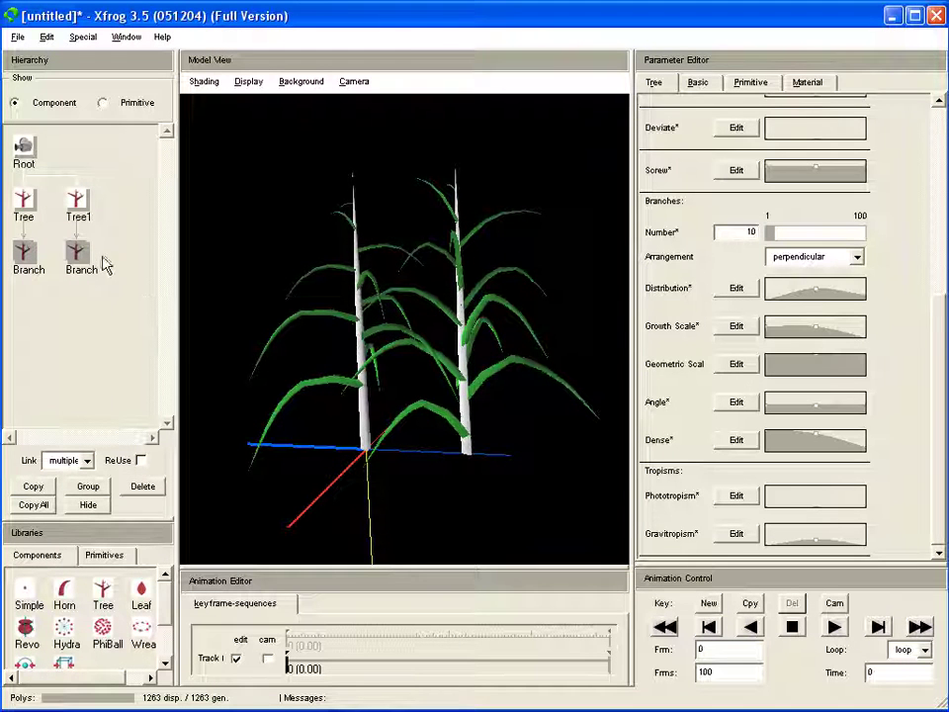
click(76, 202)
Lower the shared Branch's Gravitropism curve point to flatten the leaves
click(77, 254)
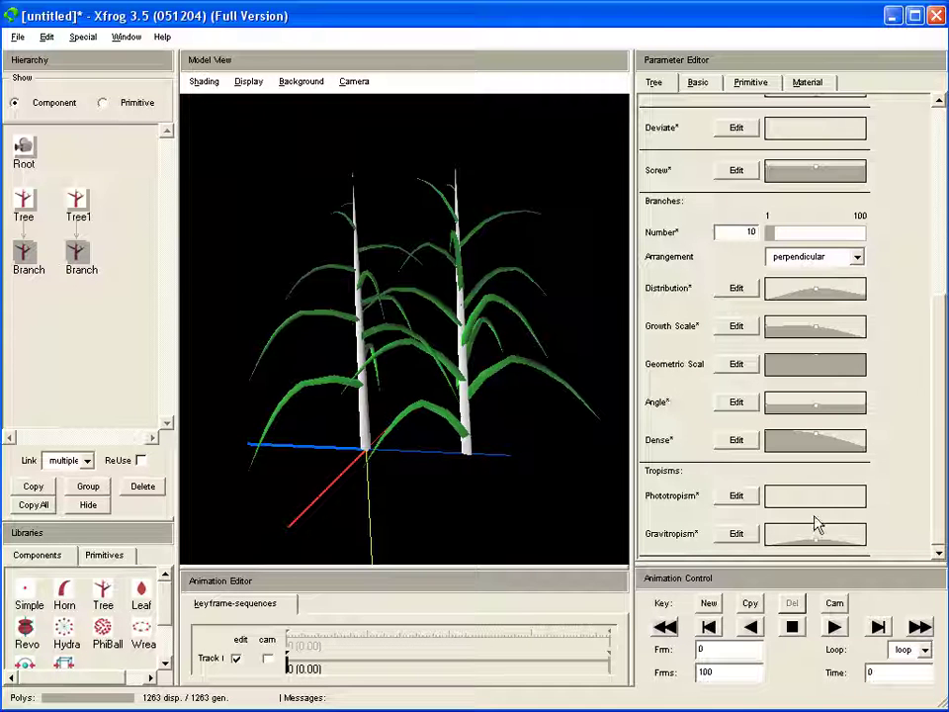
drag(816, 542, 816, 547)
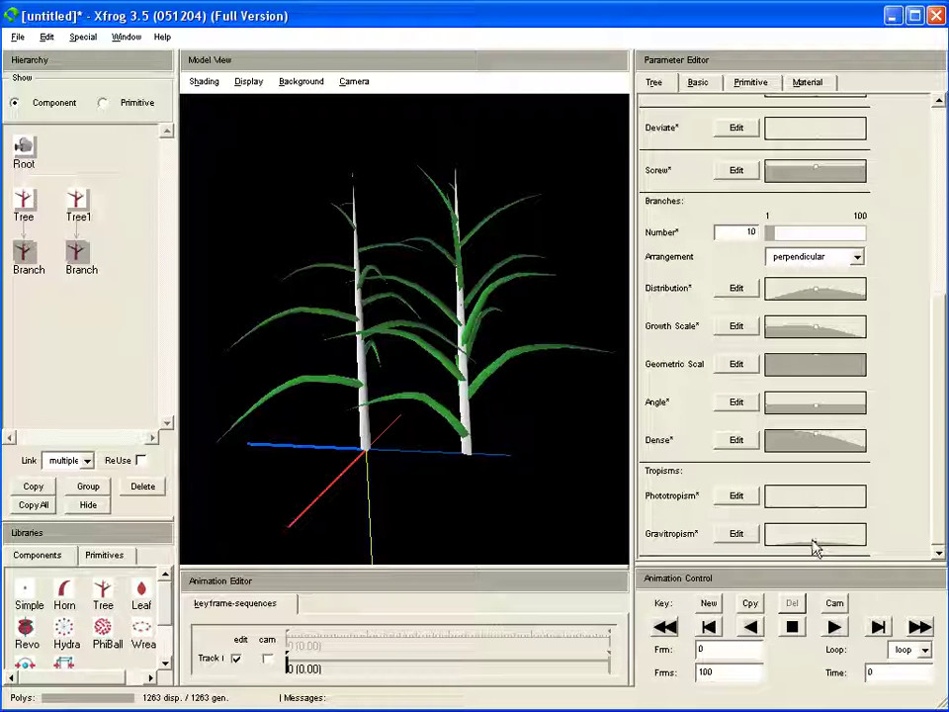
drag(402, 460, 339, 481)
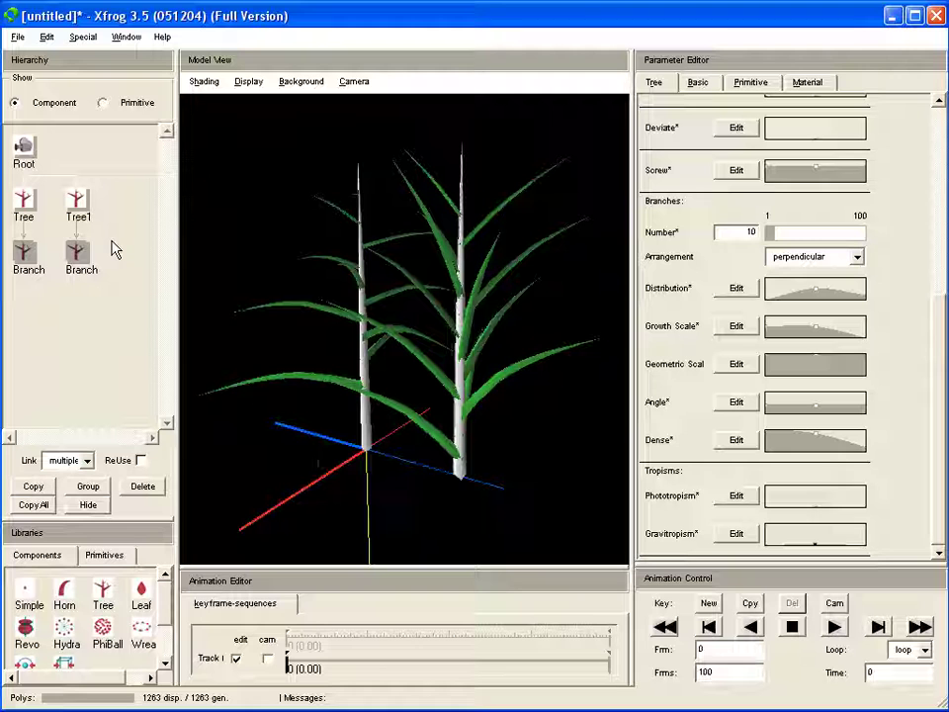